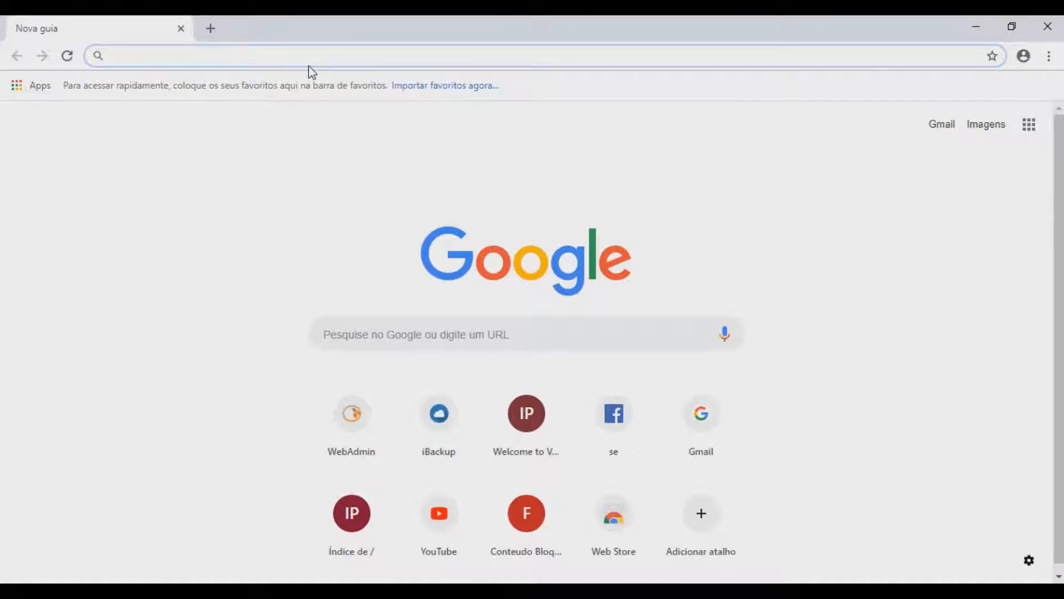
Open the ESXi host's welcome page at 172.16.0.79 in the browser
{"action": "type", "text": "172"}
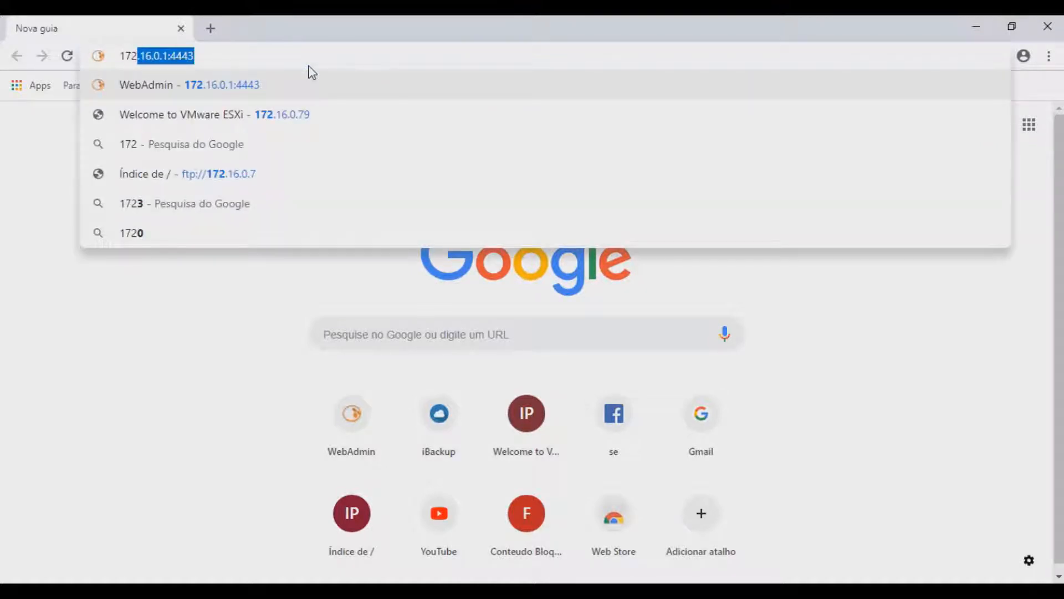
{"action": "type", "text": ".16"}
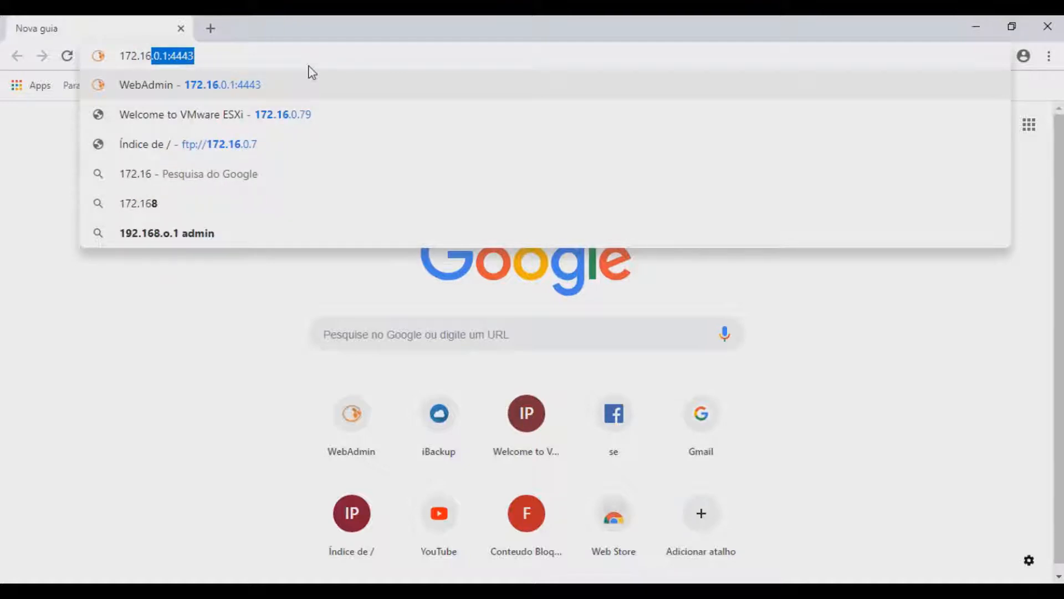
{"action": "type", "text": ".0"}
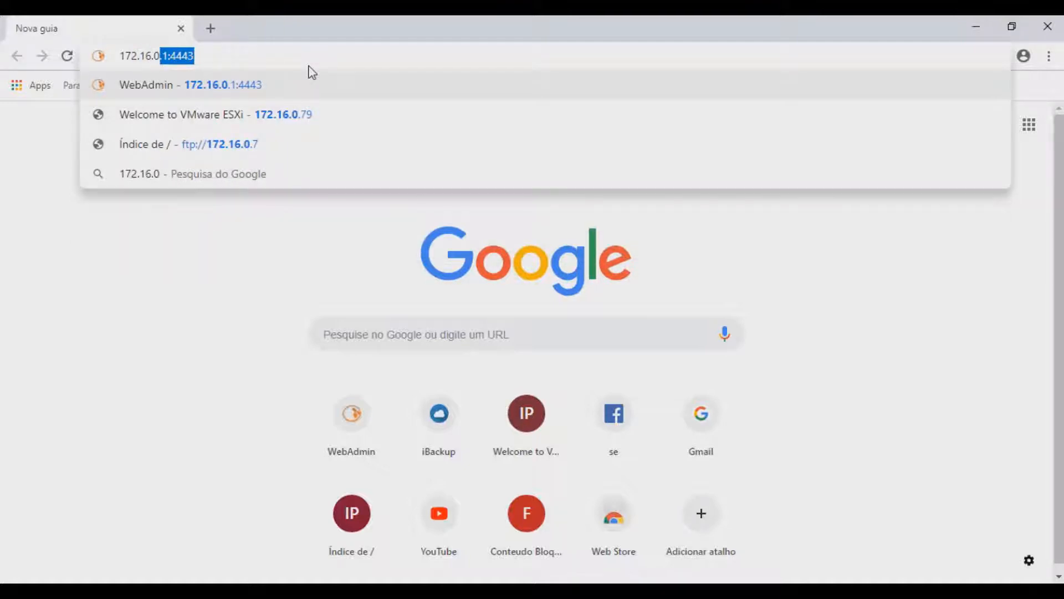
{"action": "type", "text": "79"}
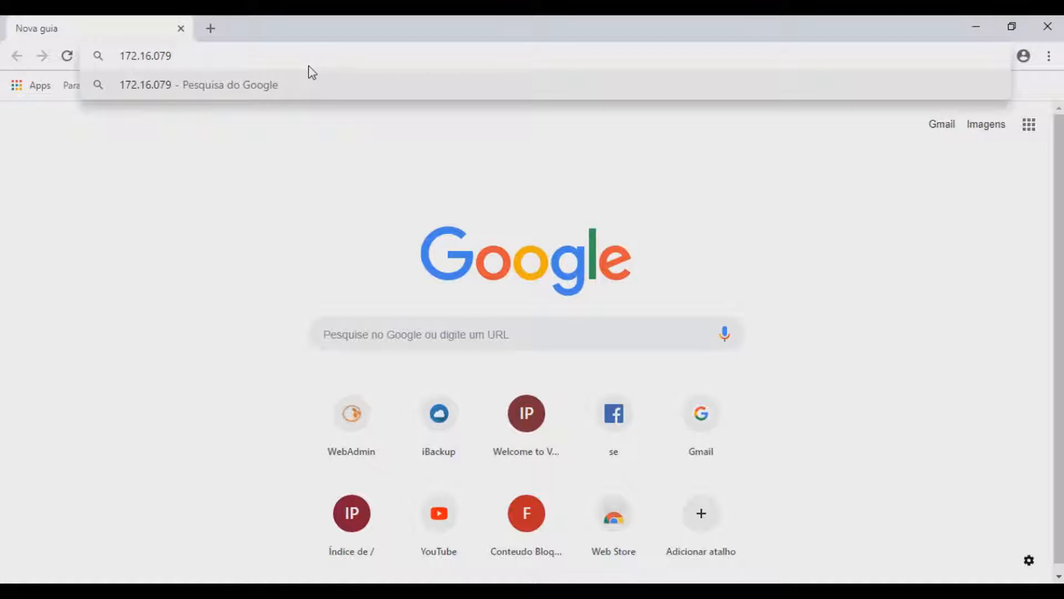
{"action": "key", "text": "Left"}
{"action": "key", "text": "Left"}
{"action": "type", "text": "."}
{"action": "key", "text": "Return"}
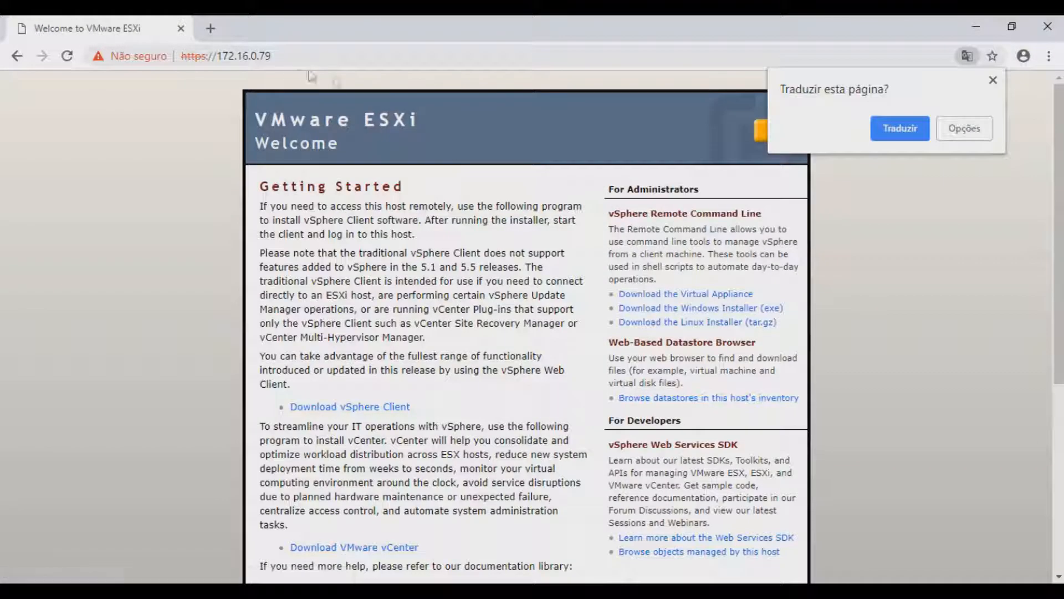
Dismiss the page translation offer, download the vSphere Client installer from the welcome page, and minimise the browser
{"action": "left_click", "coordinate": [993, 82]}
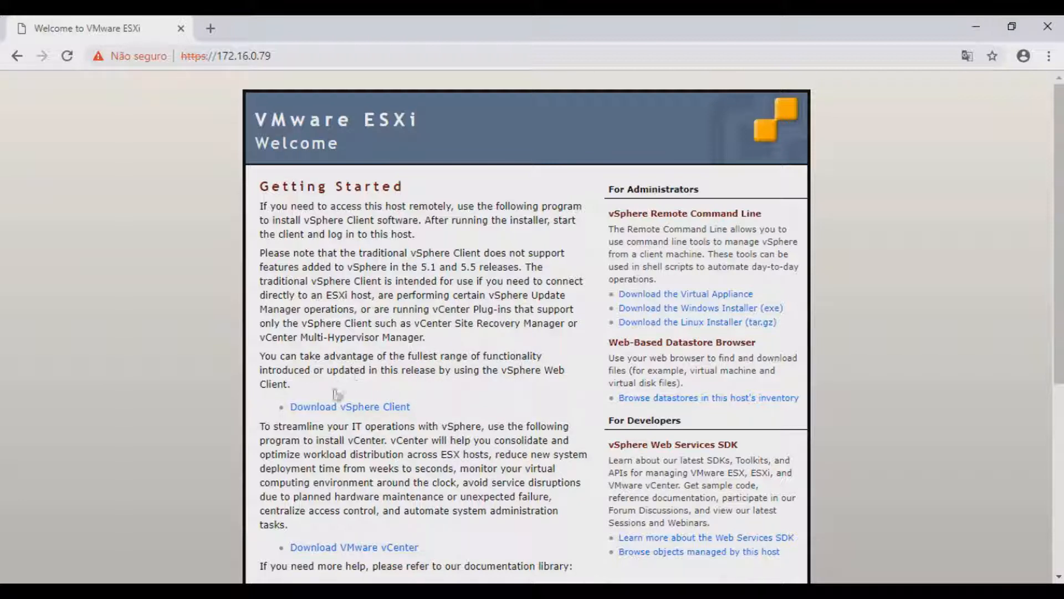
{"action": "left_click", "coordinate": [370, 408]}
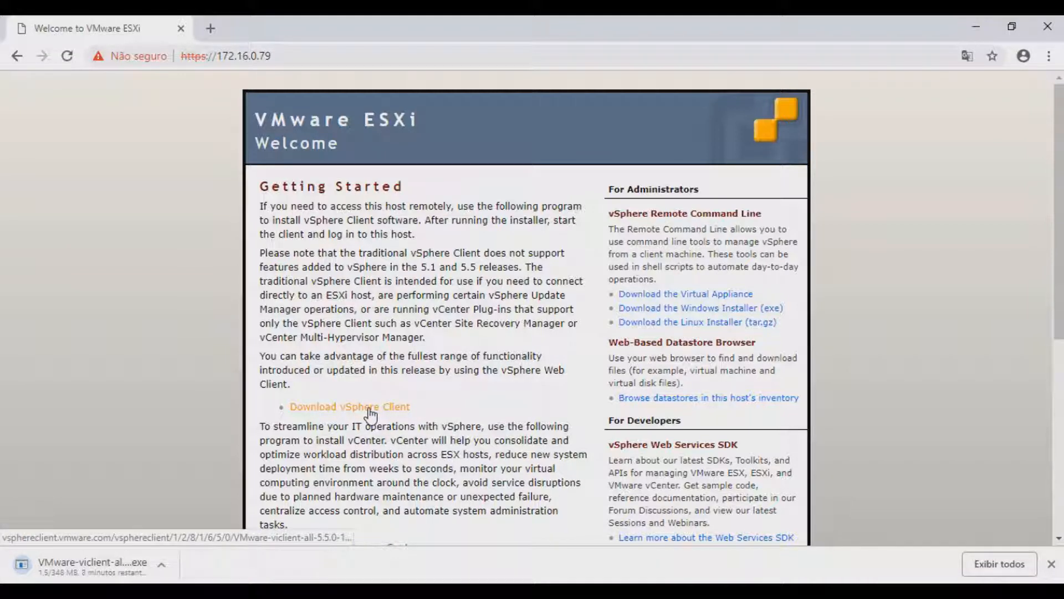
{"action": "left_click", "coordinate": [979, 26]}
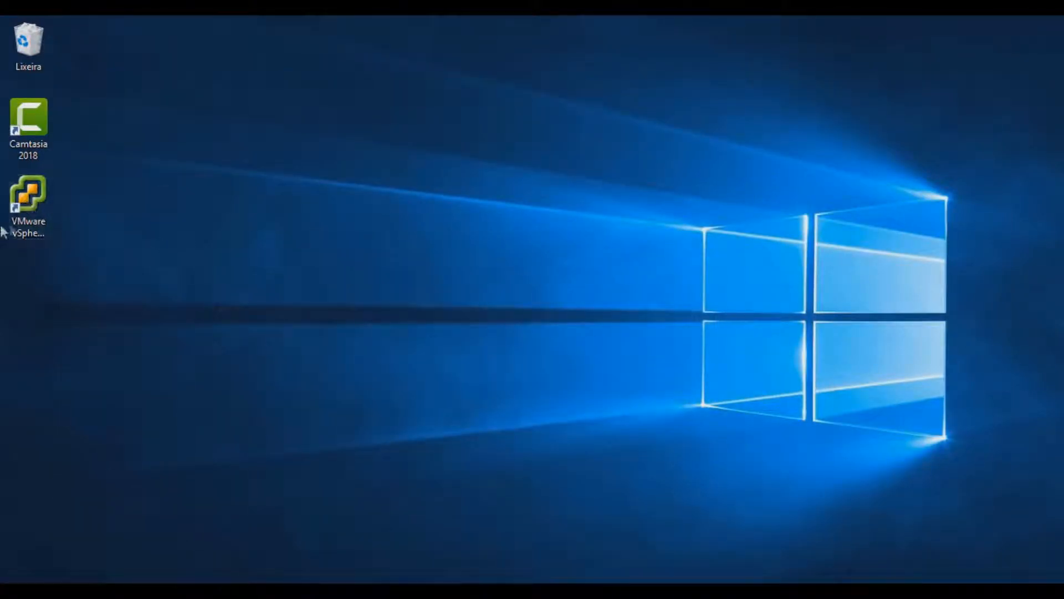
Launch VMware vSphere Client and log in to 172.16.0.79 as root with the account password, ignoring the certificate warning
{"action": "double_click", "coordinate": [31, 202]}
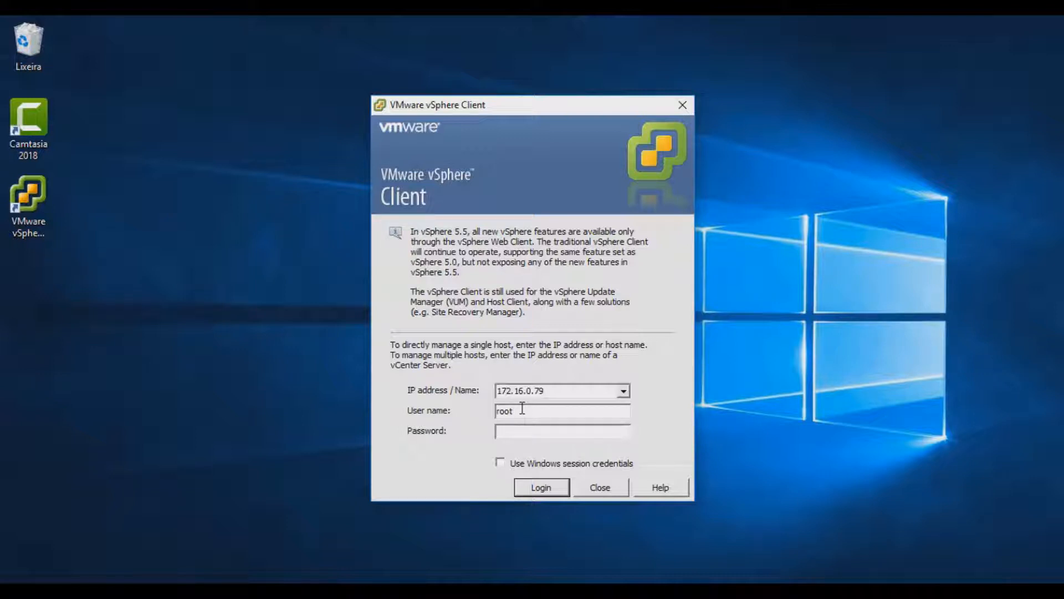
{"action": "type", "text": "**"}
{"action": "key", "text": "Return"}
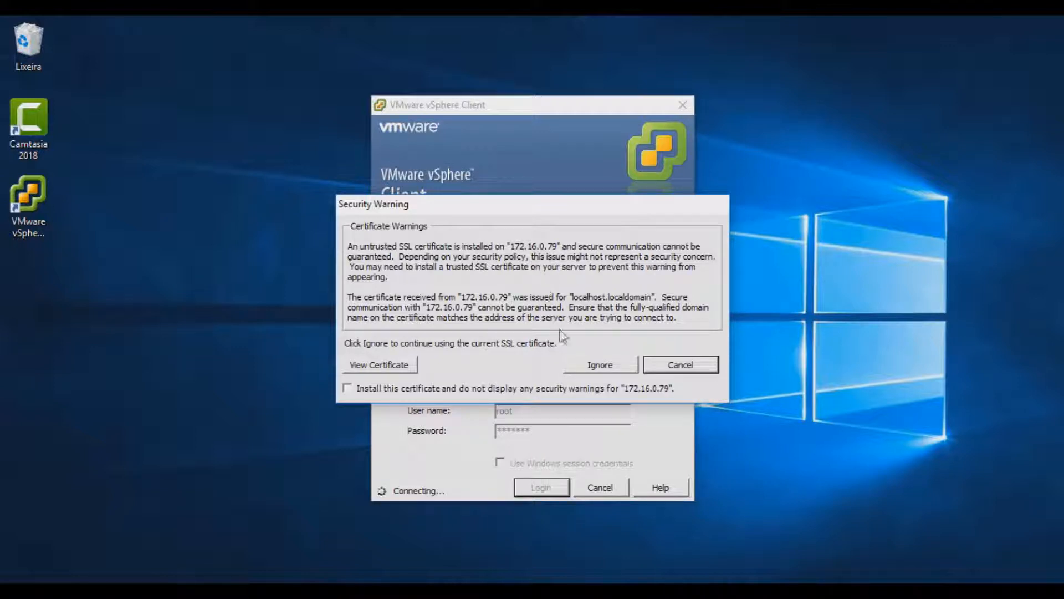
{"action": "left_click", "coordinate": [599, 366]}
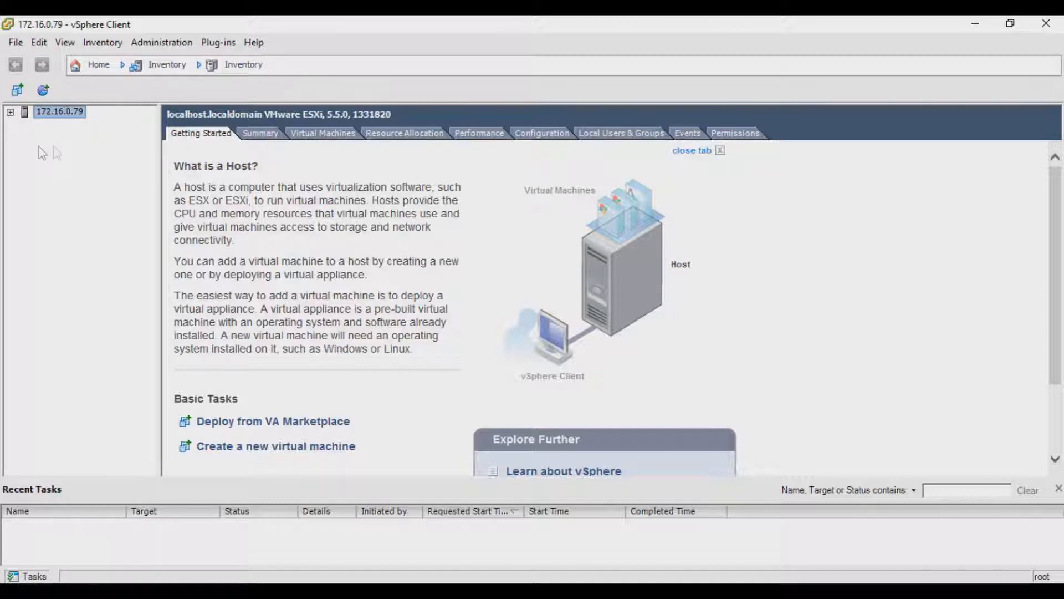
Examine the host's summary, virtual machine list, resource allocation and CPU performance chart
{"action": "left_click", "coordinate": [260, 134]}
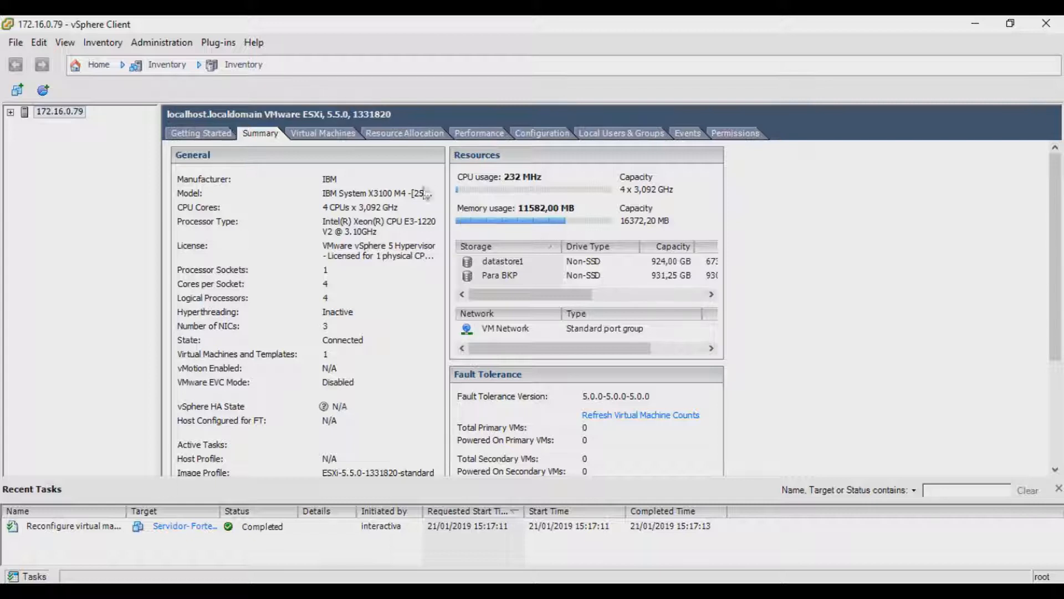
{"action": "left_click", "coordinate": [337, 134]}
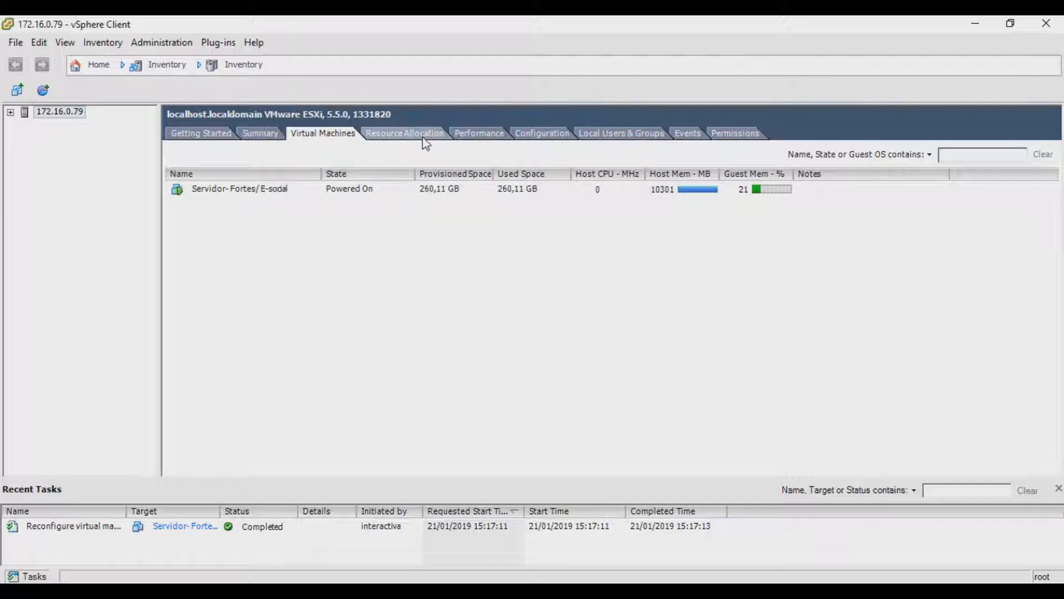
{"action": "left_click", "coordinate": [424, 138]}
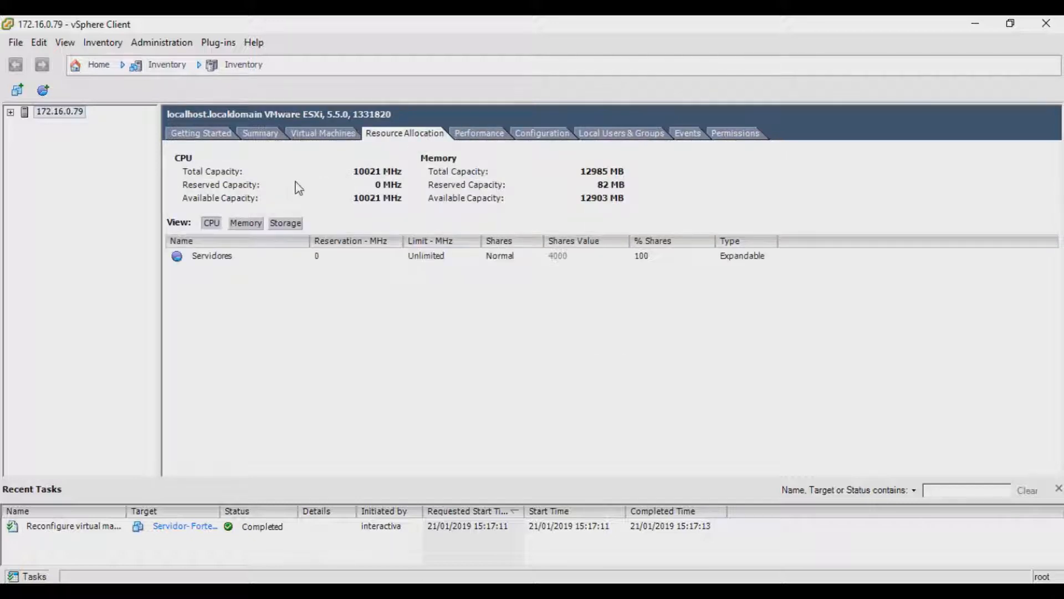
{"action": "left_click", "coordinate": [211, 255]}
{"action": "left_click", "coordinate": [223, 256]}
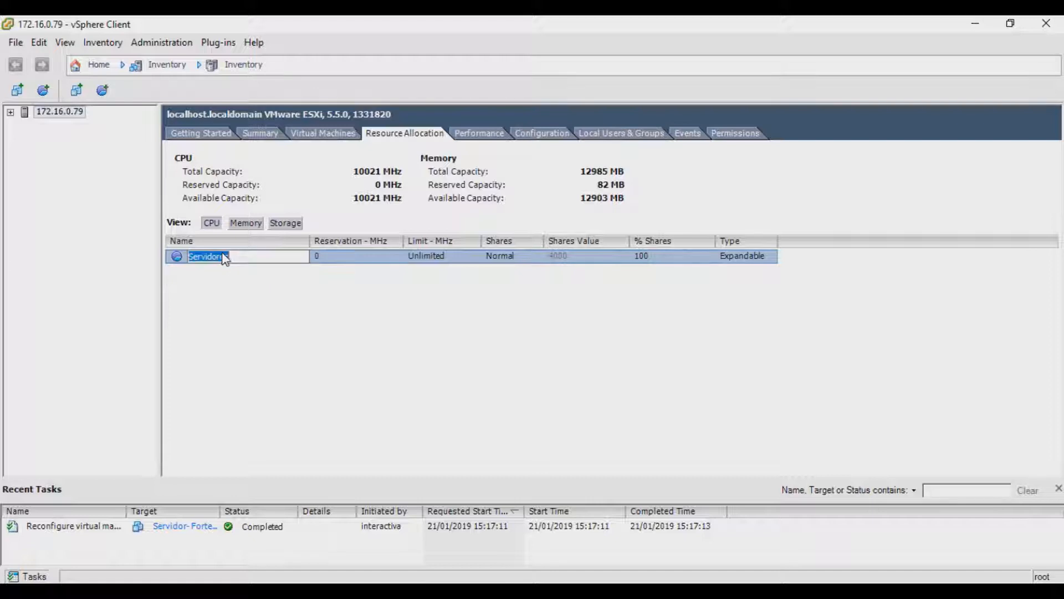
{"action": "left_click", "coordinate": [226, 293]}
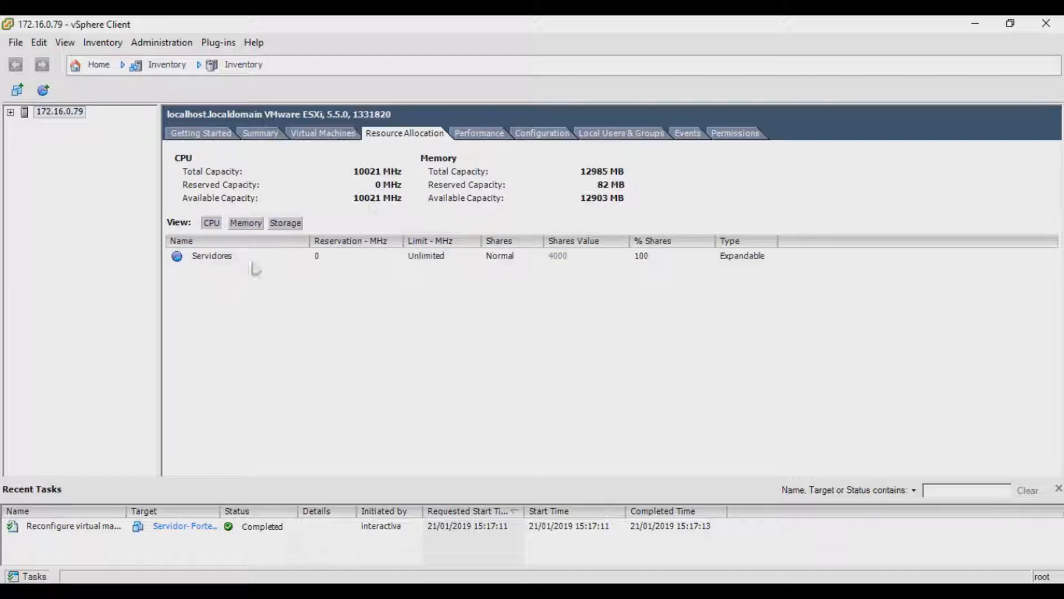
{"action": "left_click", "coordinate": [491, 136]}
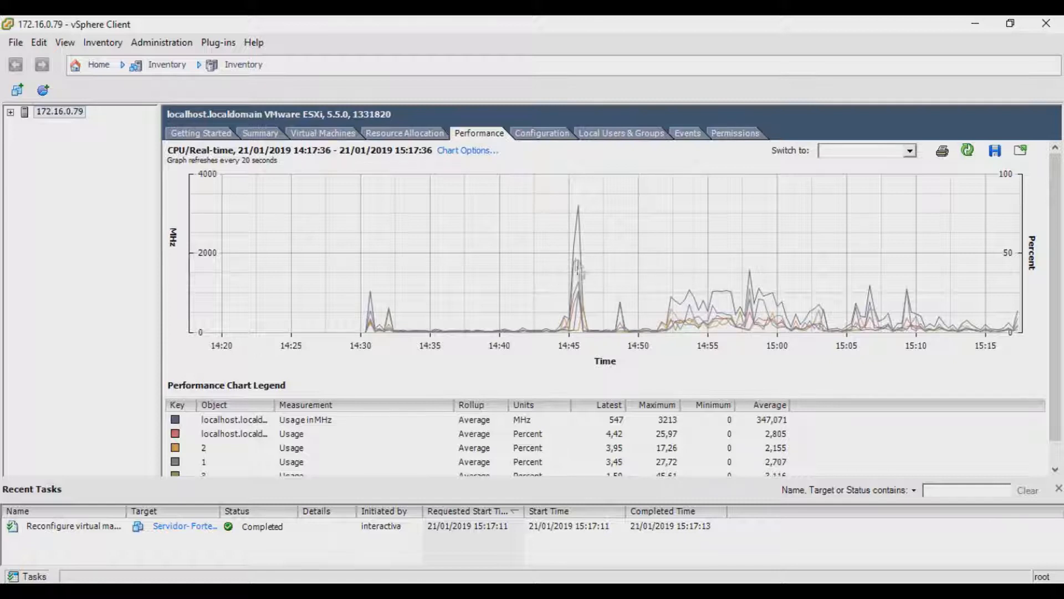
{"action": "mouse_move", "coordinate": [579, 257]}
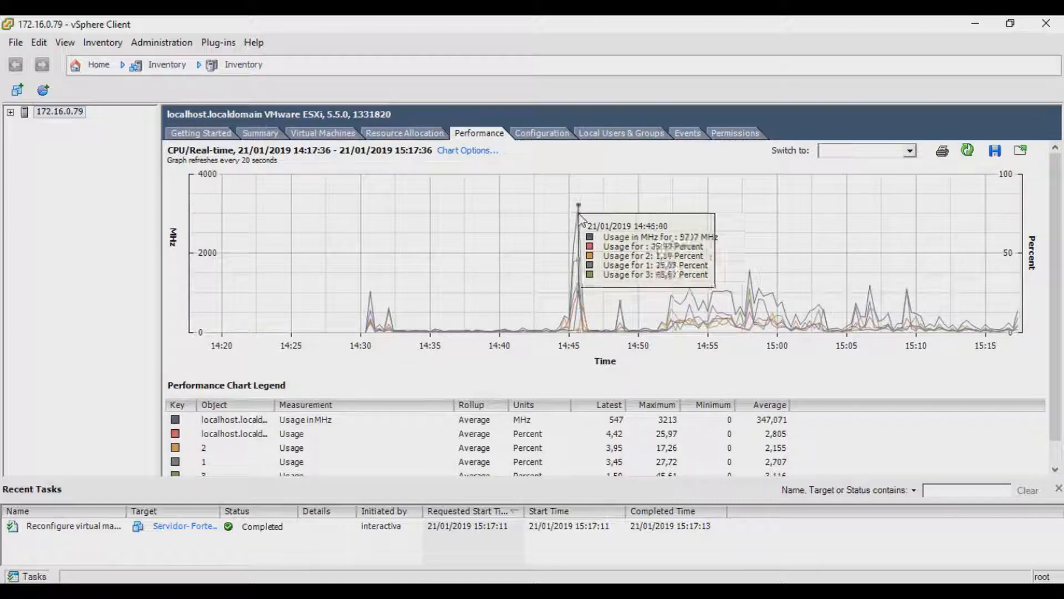
Inspect the host's hardware configuration, covering the health status sensors, processors and memory
{"action": "left_click", "coordinate": [552, 136]}
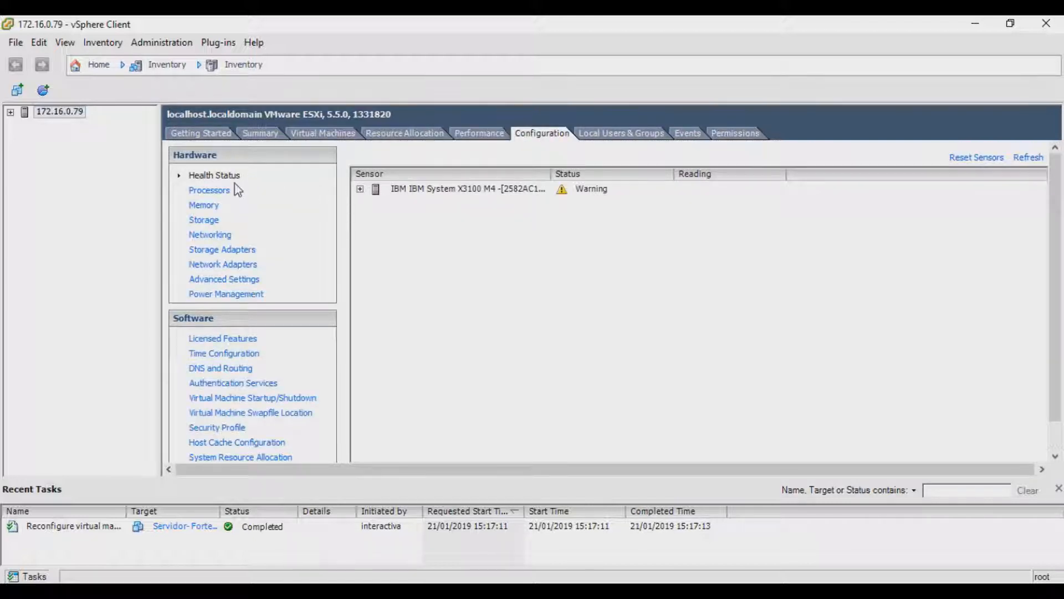
{"action": "left_click", "coordinate": [360, 189]}
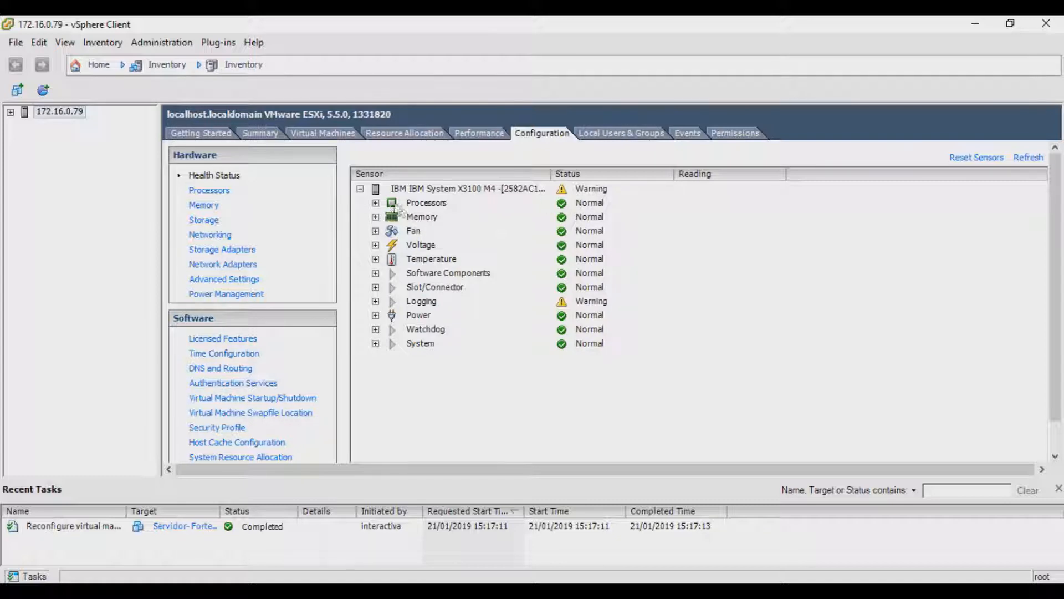
{"action": "left_click", "coordinate": [360, 189]}
{"action": "left_click", "coordinate": [216, 194]}
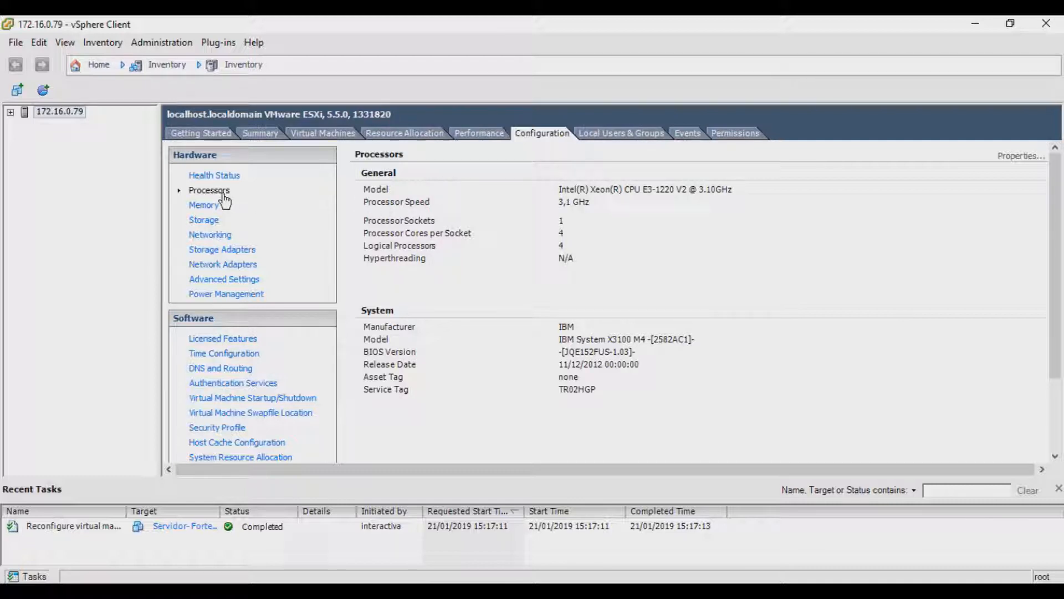
{"action": "left_click", "coordinate": [212, 209]}
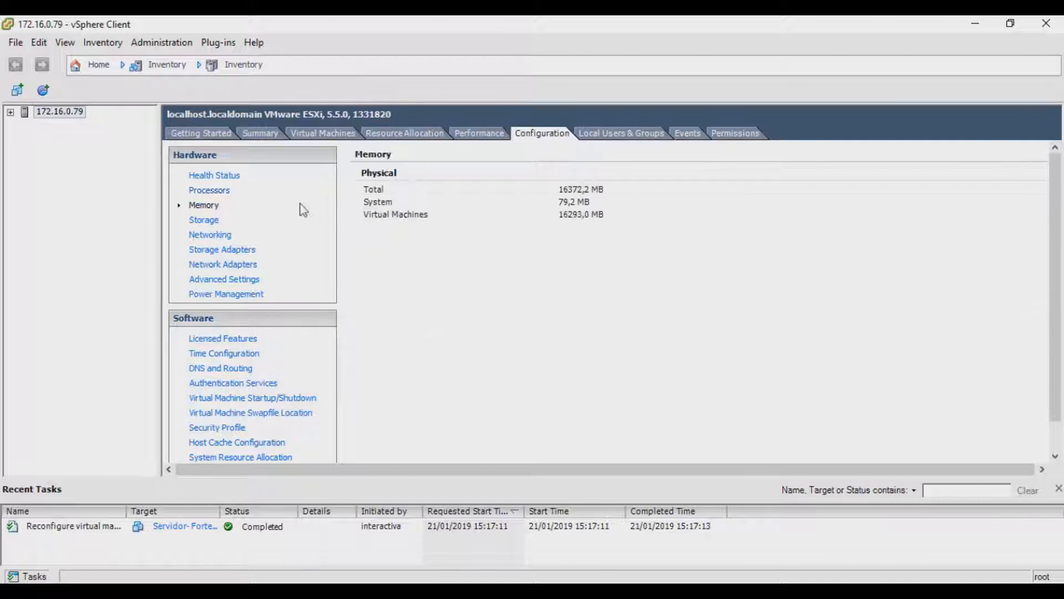
Review the host's storage configuration and compare the details of the datastores datastore1 and Para BKP
{"action": "left_click", "coordinate": [209, 221]}
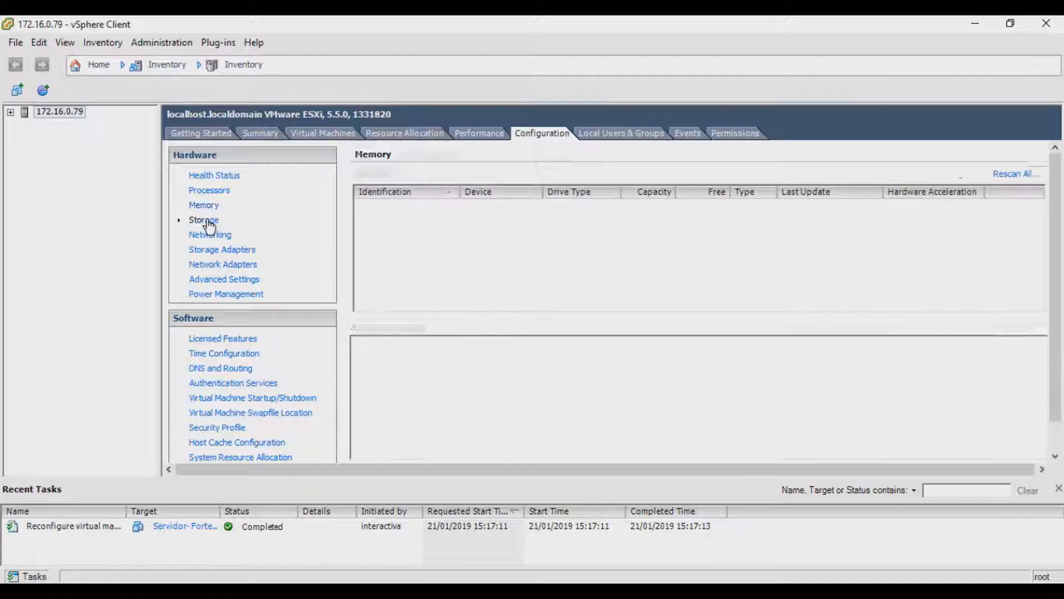
{"action": "left_click", "coordinate": [420, 206]}
{"action": "left_click", "coordinate": [418, 222]}
{"action": "left_click", "coordinate": [426, 211]}
{"action": "left_click", "coordinate": [420, 222]}
{"action": "left_click", "coordinate": [423, 209]}
{"action": "left_click", "coordinate": [419, 223]}
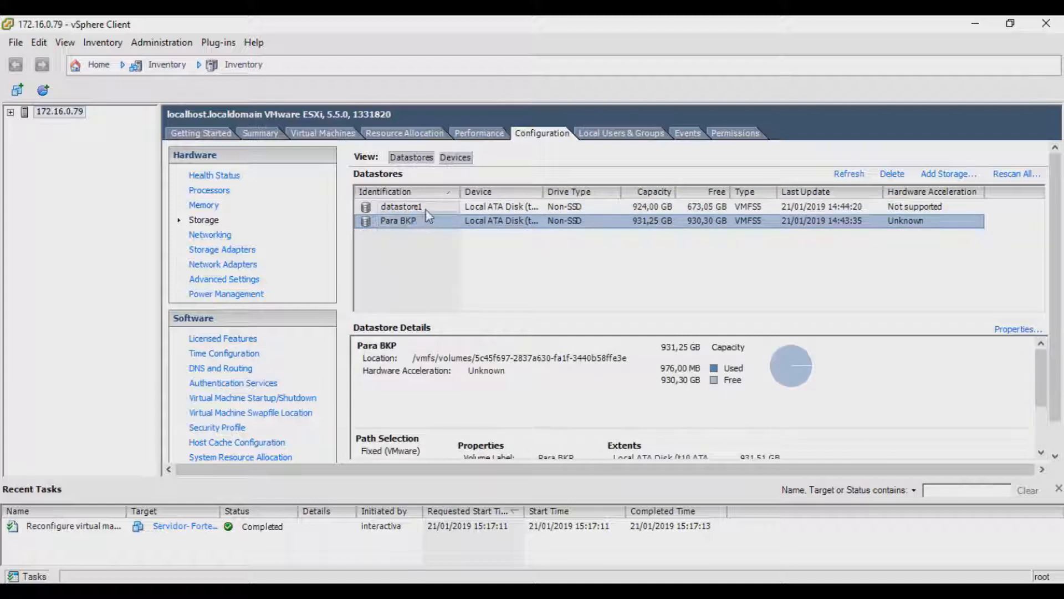
{"action": "left_click", "coordinate": [427, 211]}
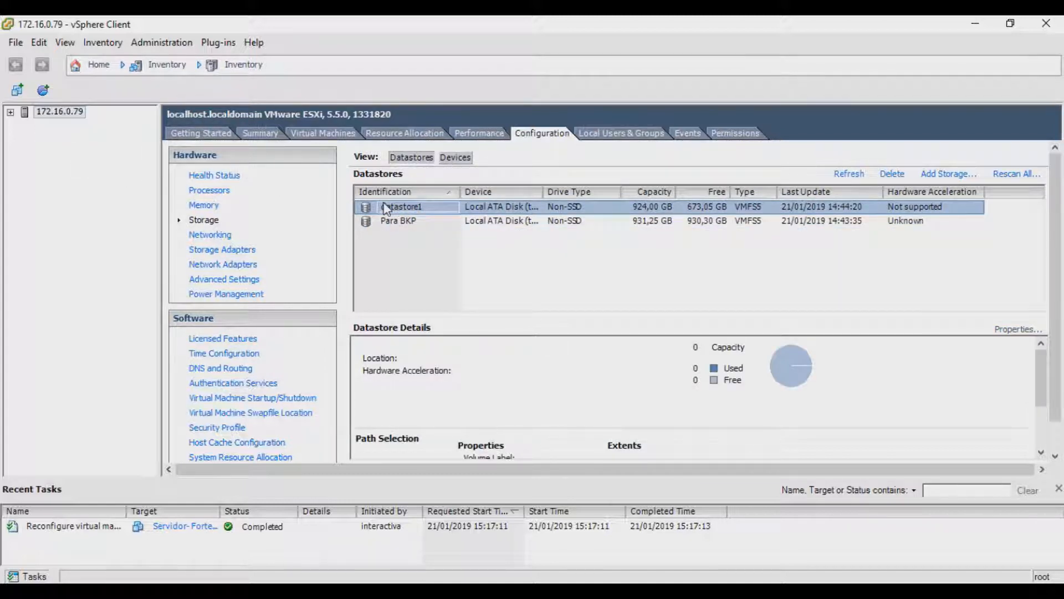
{"action": "left_click", "coordinate": [401, 208]}
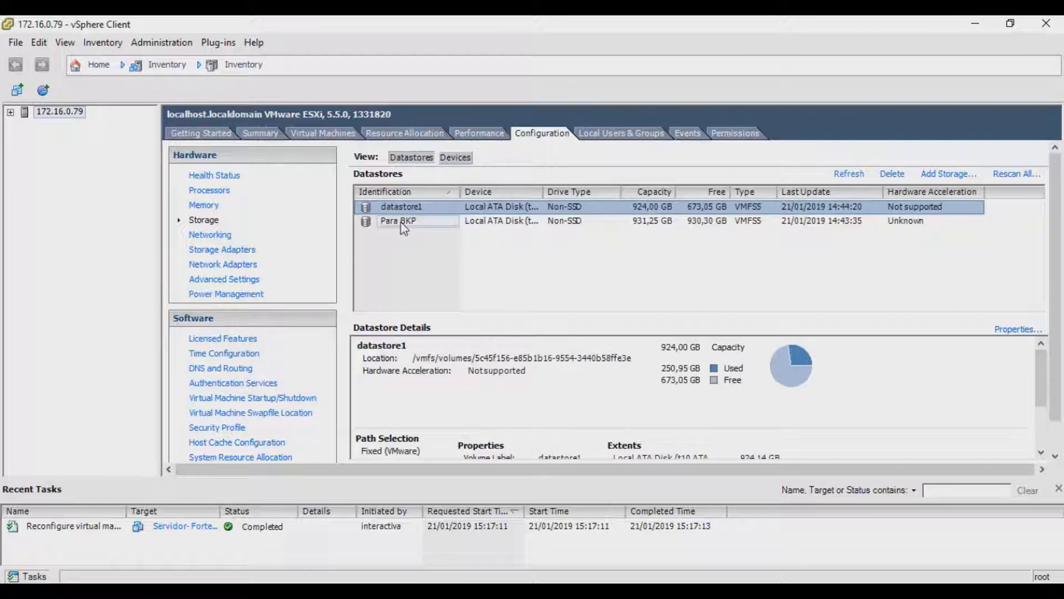
{"action": "left_click", "coordinate": [405, 261]}
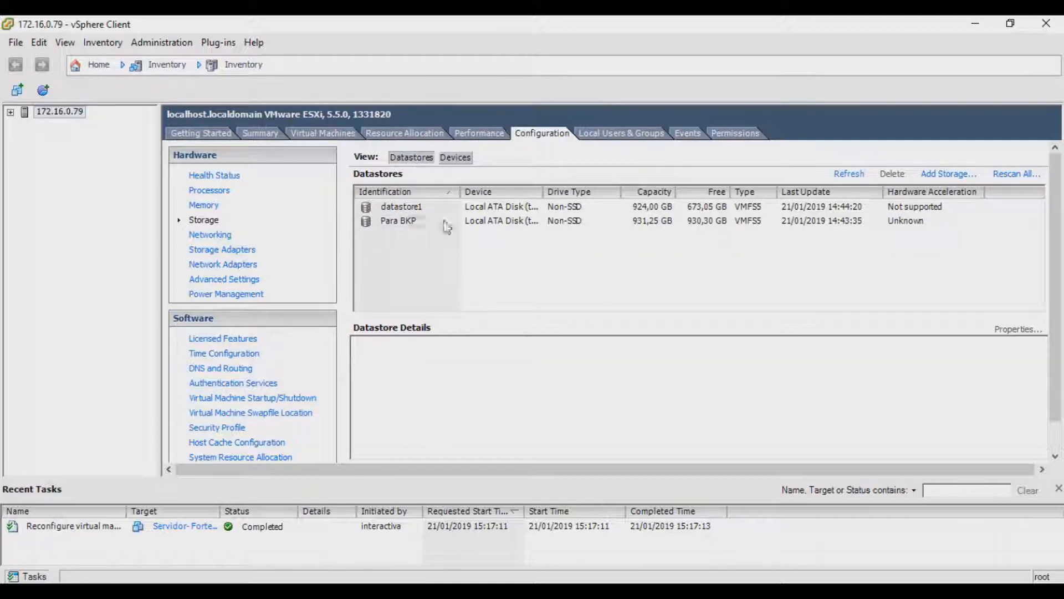
View the host's local user accounts and select the root administrator entry
{"action": "left_click", "coordinate": [617, 142]}
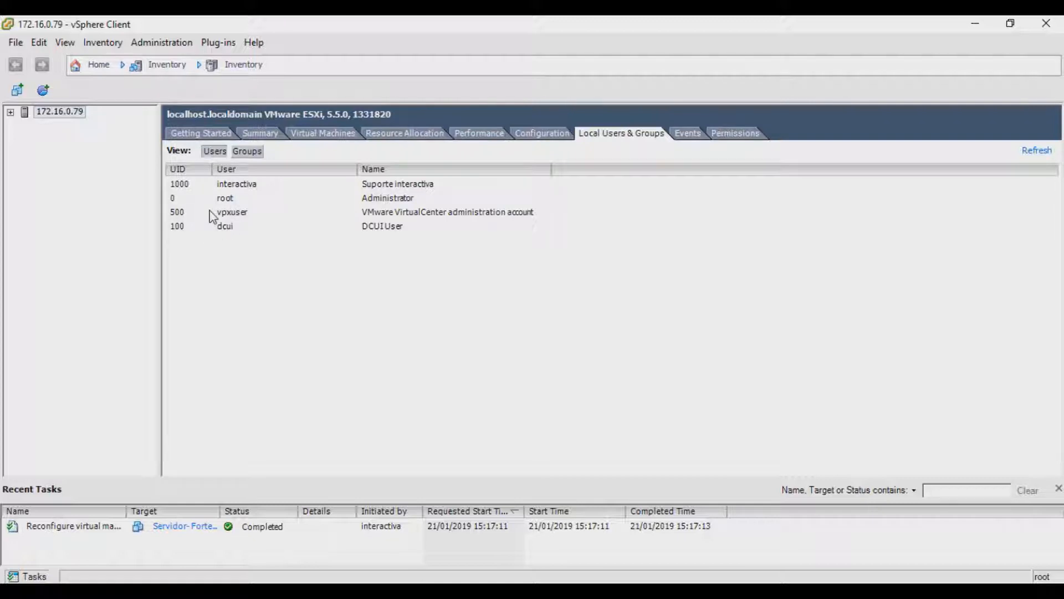
{"action": "left_click", "coordinate": [229, 203]}
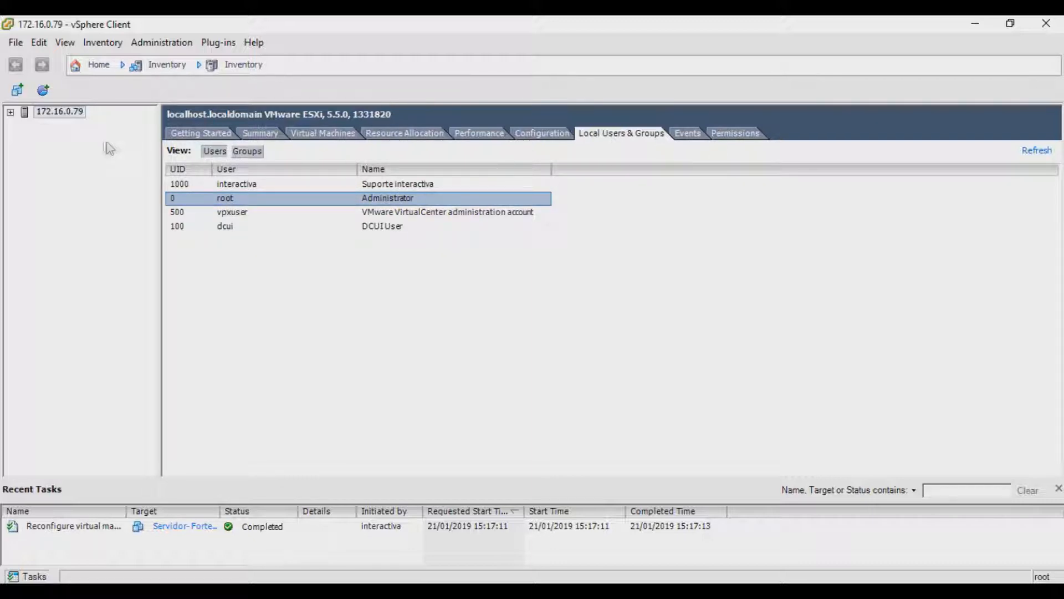
Start creating a new virtual machine on the host, using the Typical configuration, and advance to the naming stage
{"action": "right_click", "coordinate": [38, 115]}
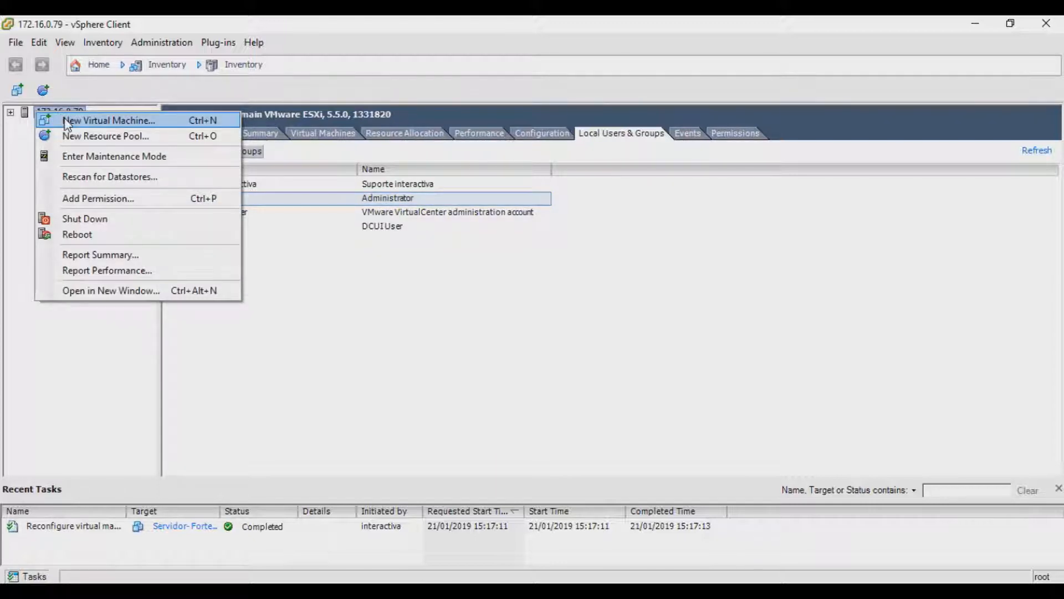
{"action": "left_click", "coordinate": [18, 93]}
{"action": "left_click", "coordinate": [18, 92]}
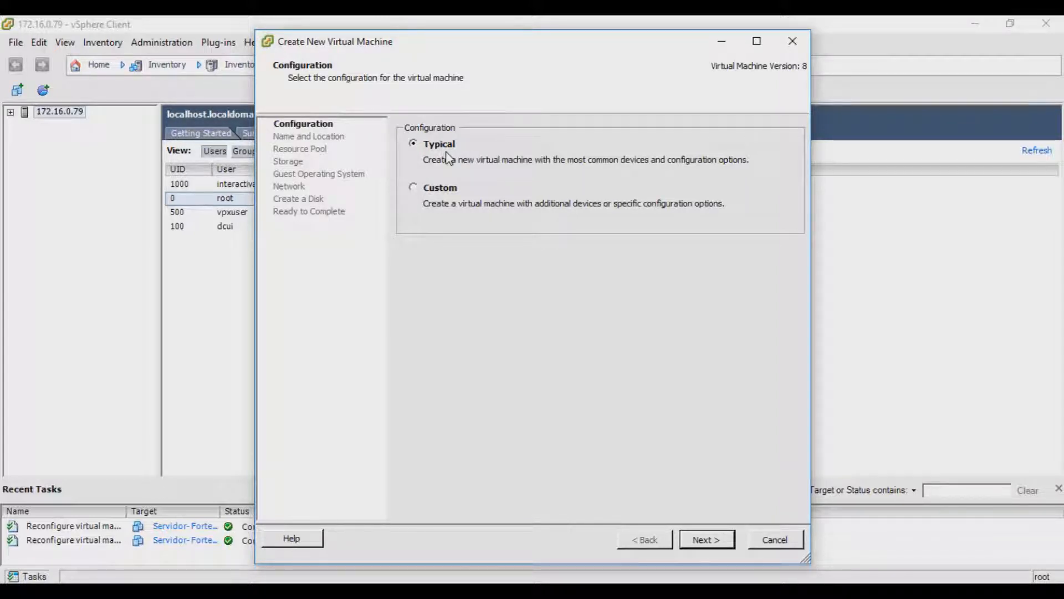
{"action": "left_click", "coordinate": [425, 195]}
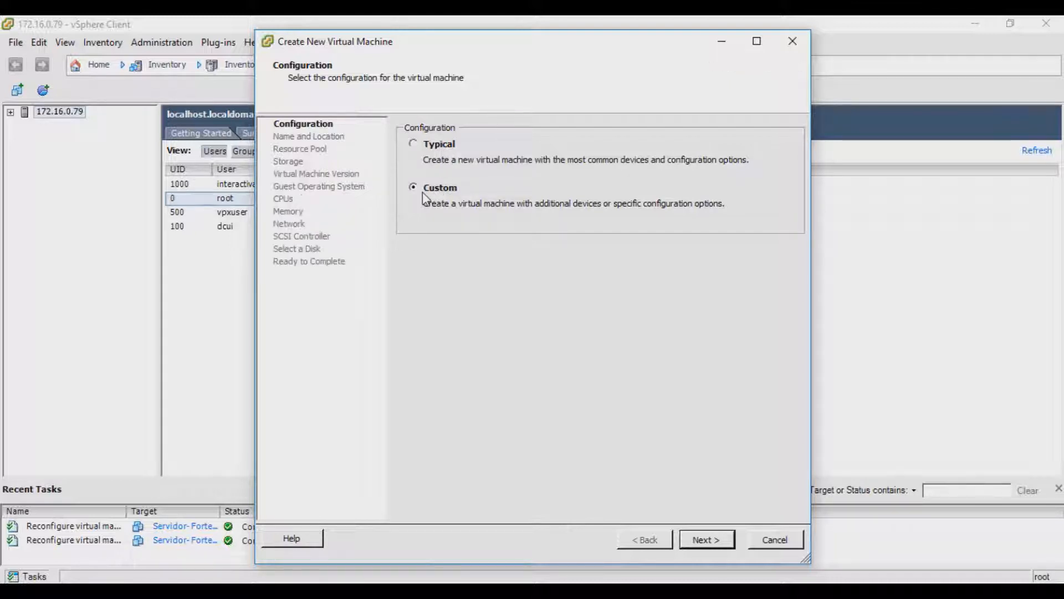
{"action": "left_click", "coordinate": [422, 149]}
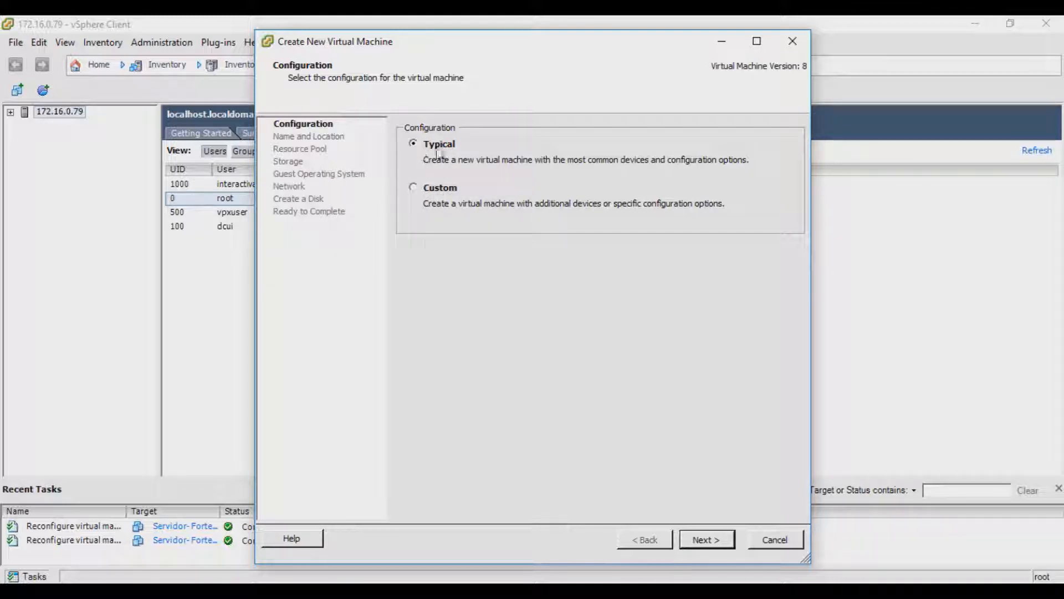
{"action": "left_click", "coordinate": [704, 540]}
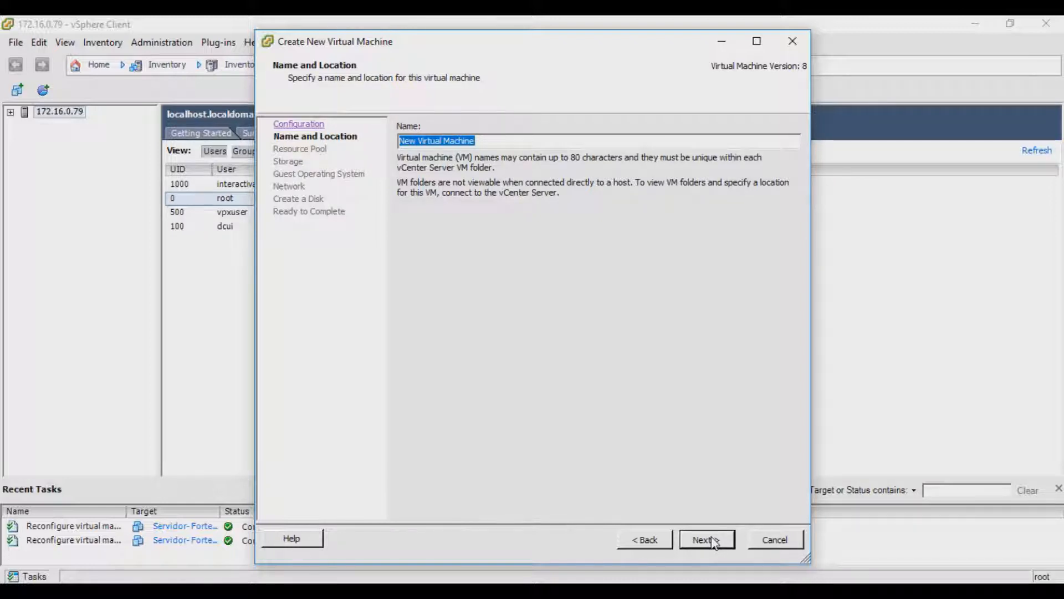
Name the new virtual machine BANCO DE DADOS and place it in the Servidores resource pool
{"action": "type", "text": "BANCO DE D"}
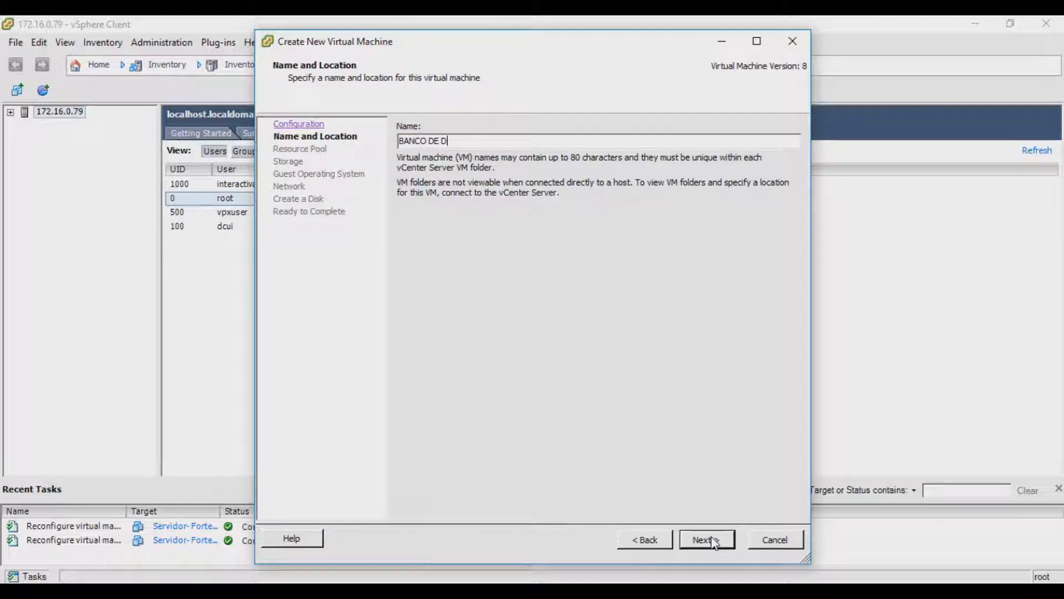
{"action": "type", "text": "ADOS"}
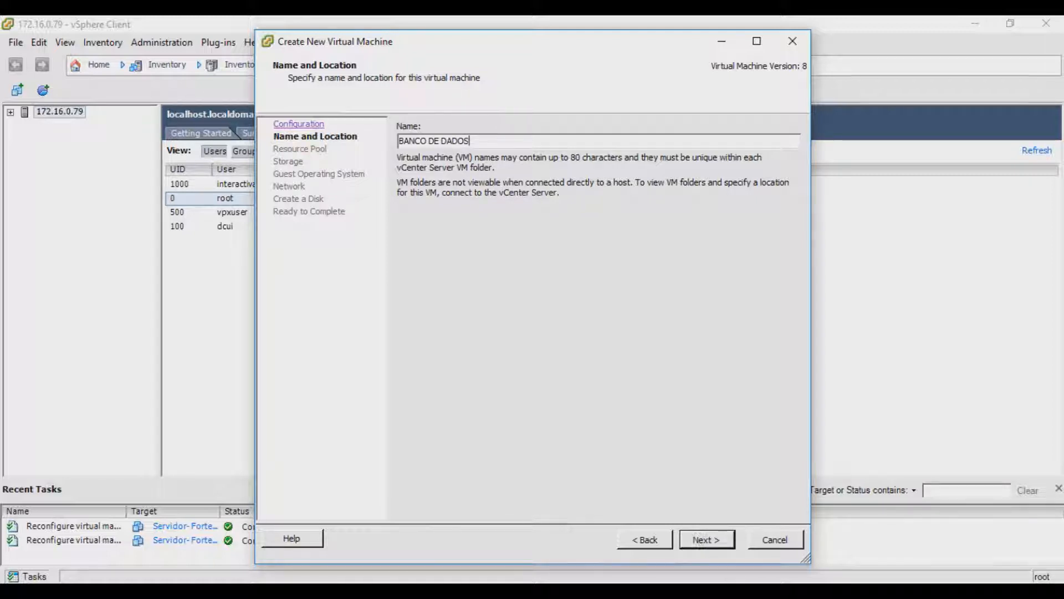
{"action": "left_click", "coordinate": [718, 536]}
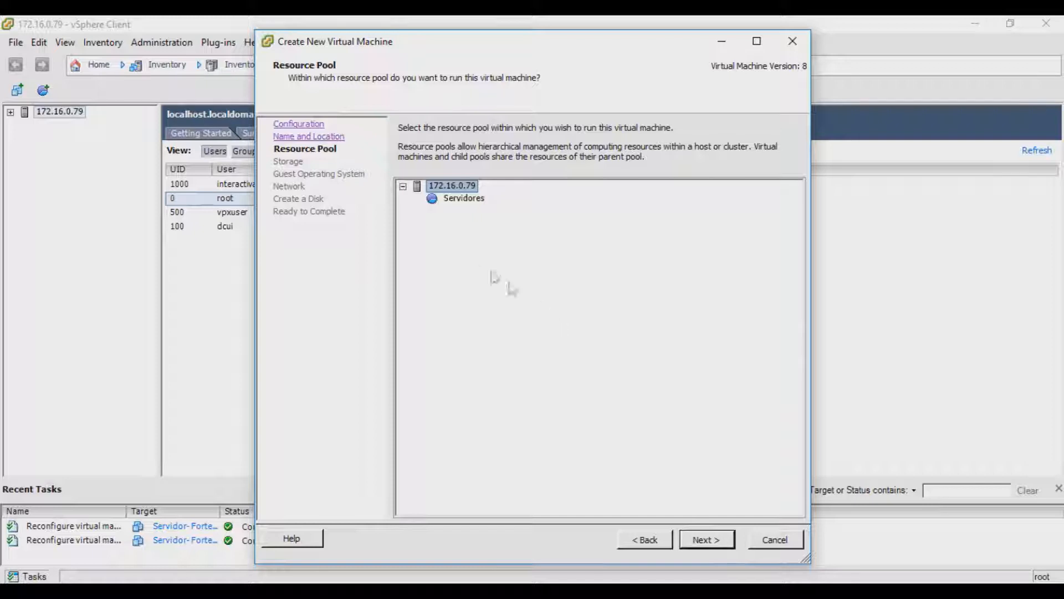
{"action": "left_click", "coordinate": [453, 202]}
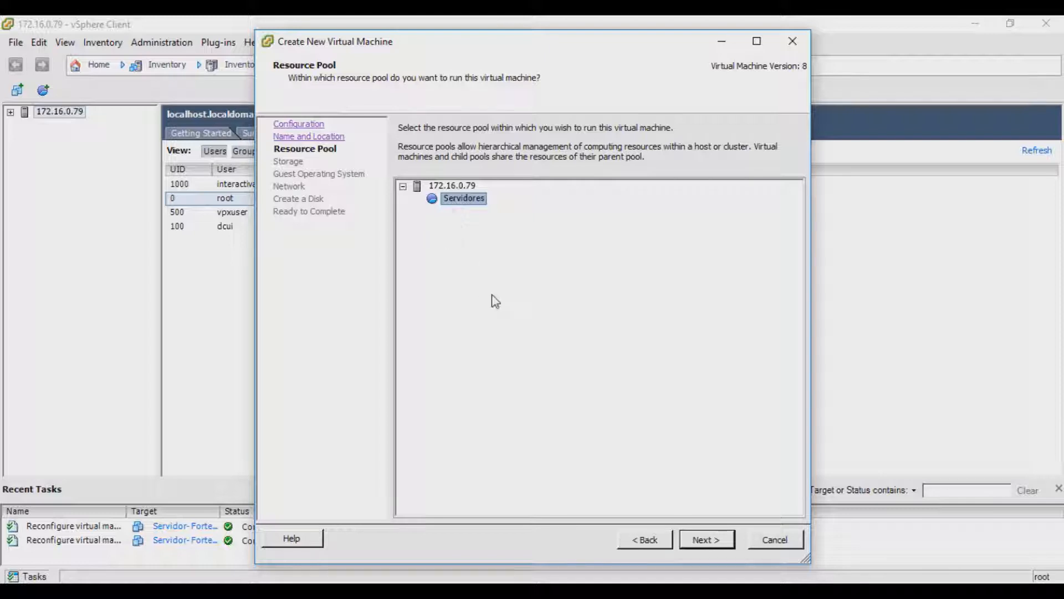
{"action": "left_click", "coordinate": [703, 540]}
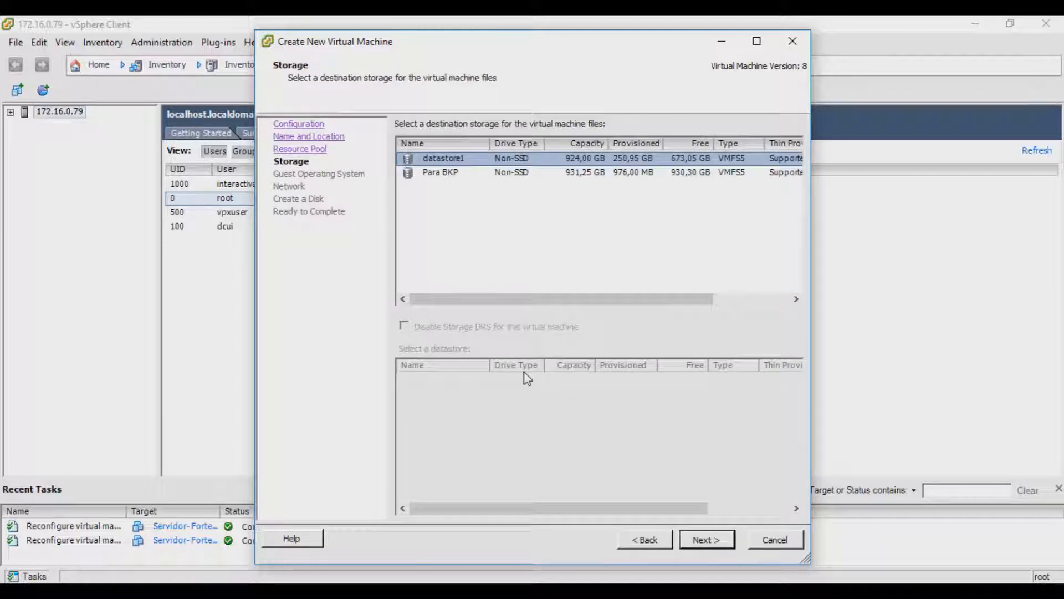
Compare the datastores datastore1 and Para BKP and choose datastore1 as the destination storage for the virtual machine files
{"action": "left_click", "coordinate": [459, 173]}
{"action": "left_click", "coordinate": [459, 159]}
{"action": "left_click", "coordinate": [463, 172]}
{"action": "left_click", "coordinate": [459, 159]}
{"action": "left_click", "coordinate": [456, 174]}
{"action": "left_click", "coordinate": [457, 160]}
{"action": "left_click", "coordinate": [706, 539]}
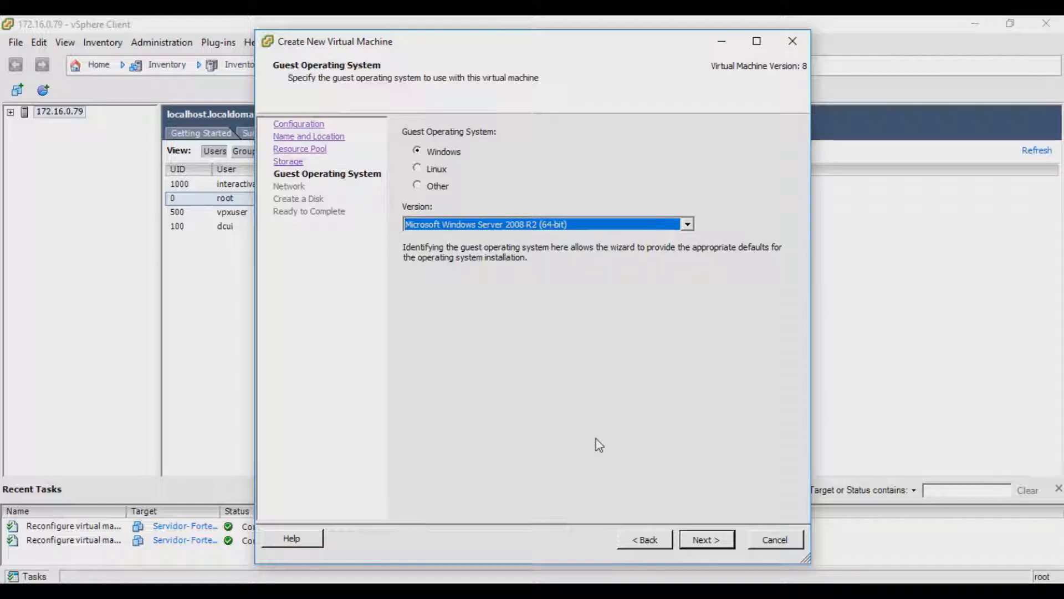
Set the guest operating system version to Microsoft Windows Server 2012 (64-bit) and continue to the network settings
{"action": "left_click", "coordinate": [499, 224]}
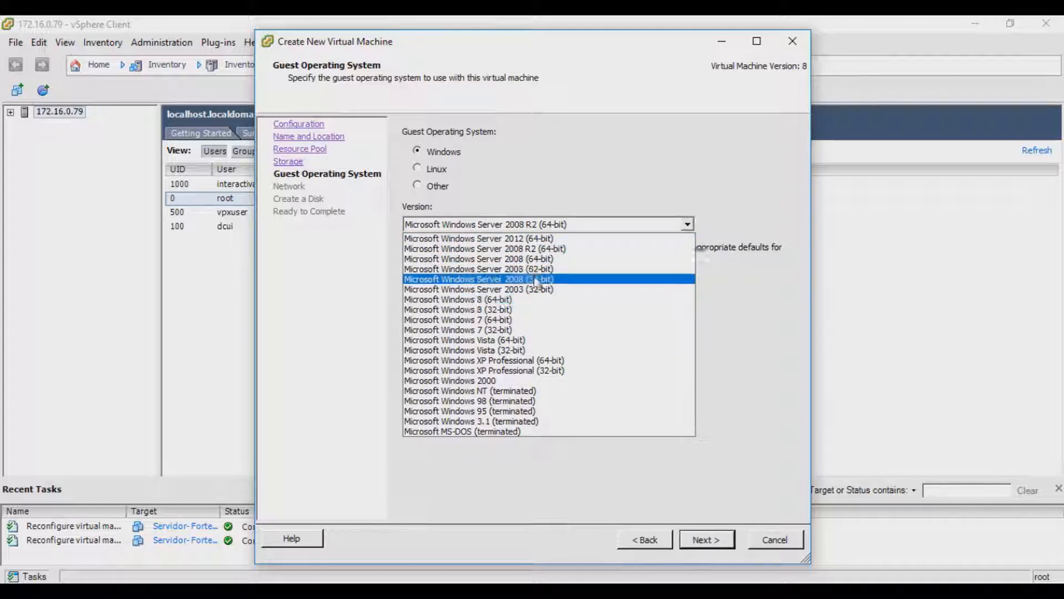
{"action": "left_click", "coordinate": [534, 240]}
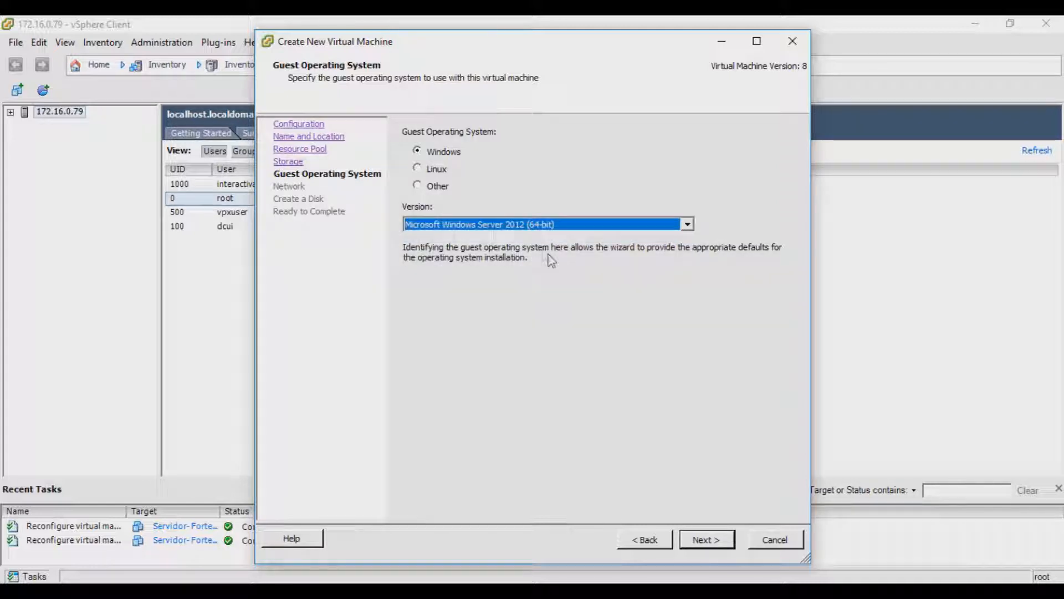
{"action": "left_click", "coordinate": [701, 534]}
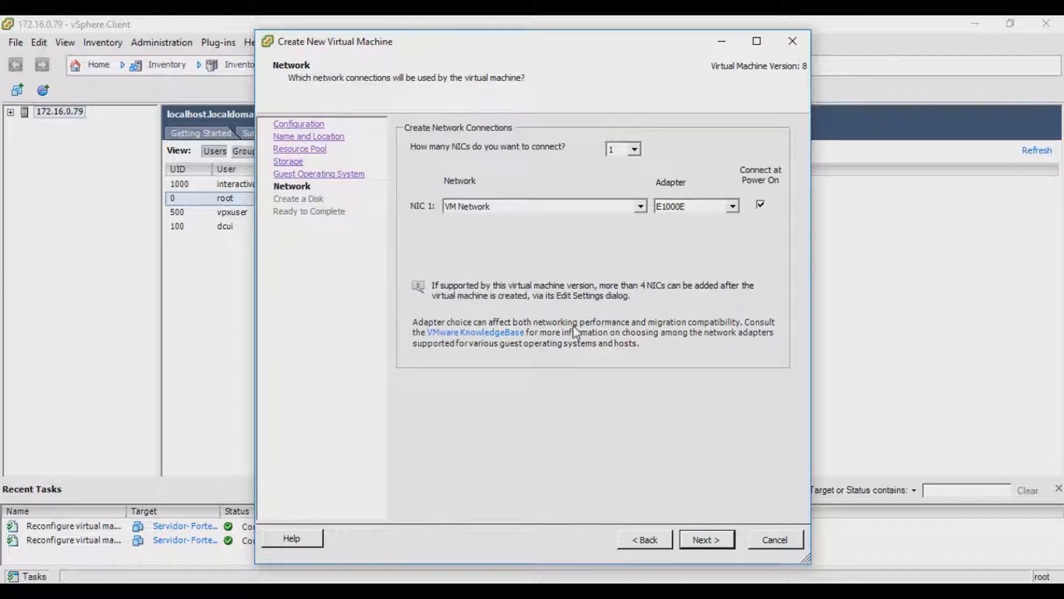
Connect NIC 1 to VM Network, keep the E1000E adapter and continue to the disk settings
{"action": "left_click", "coordinate": [557, 206]}
{"action": "left_click", "coordinate": [557, 212]}
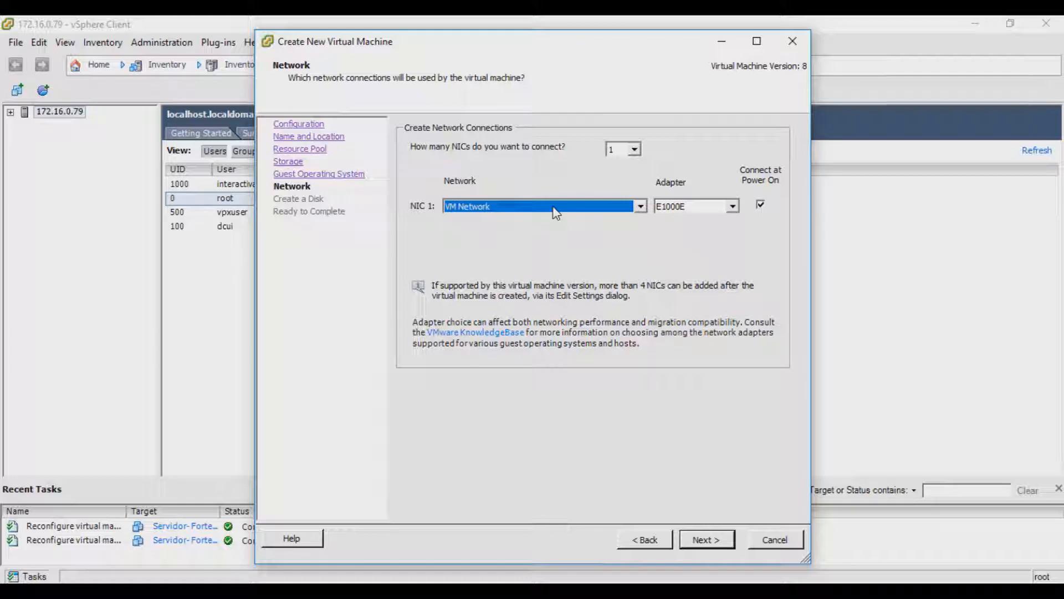
{"action": "left_click", "coordinate": [641, 207]}
{"action": "left_click", "coordinate": [641, 205]}
{"action": "left_click", "coordinate": [640, 206]}
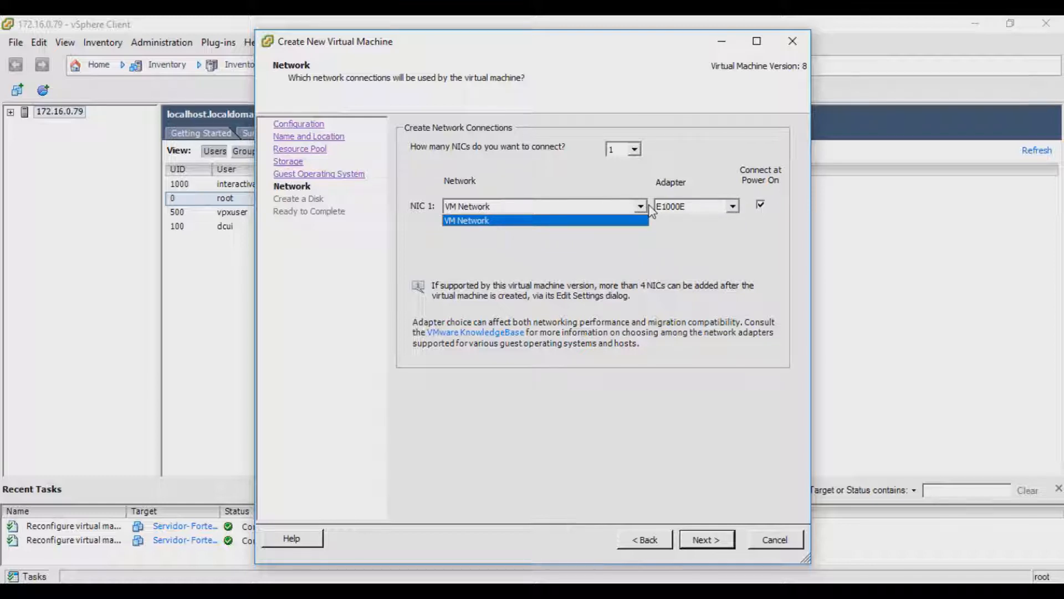
{"action": "left_click", "coordinate": [643, 220]}
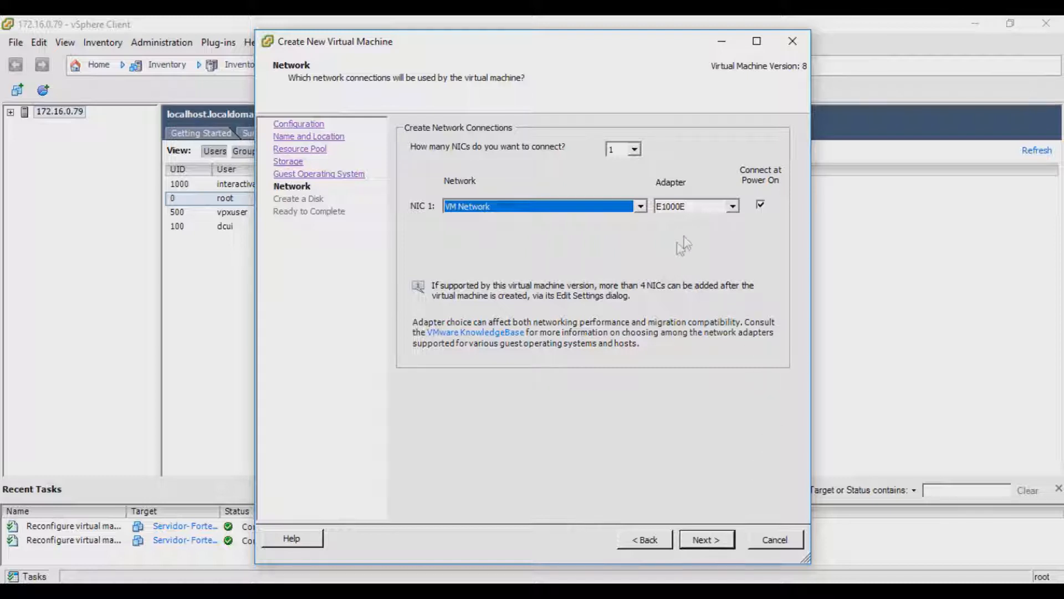
{"action": "left_click", "coordinate": [718, 541]}
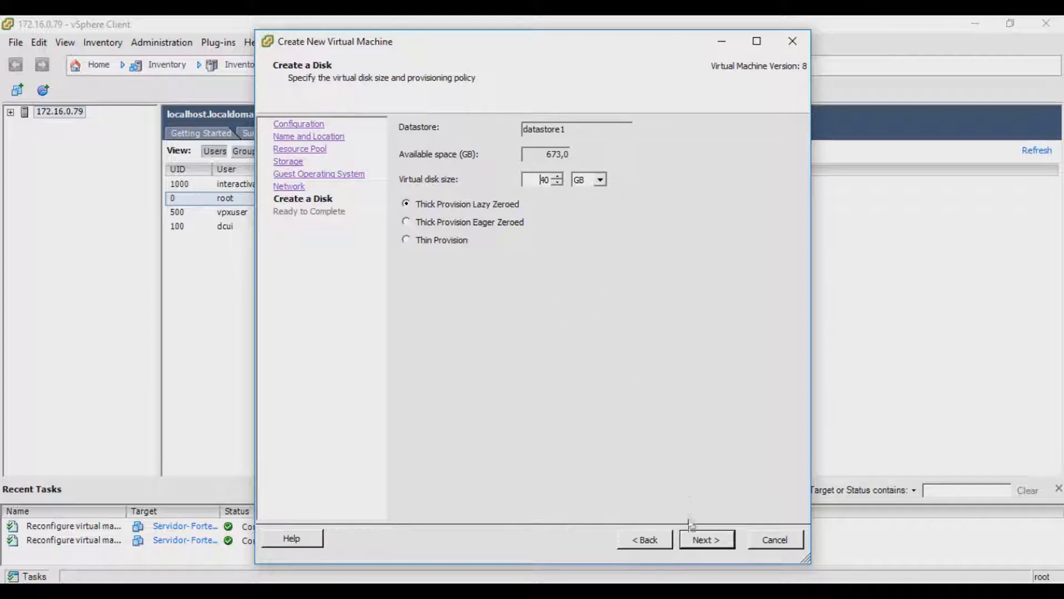
Finish creating the virtual machine with a 40 GB Thick Provision Lazy Zeroed disk and select BANCO DE DADOS under Servidores
{"action": "left_click", "coordinate": [703, 541]}
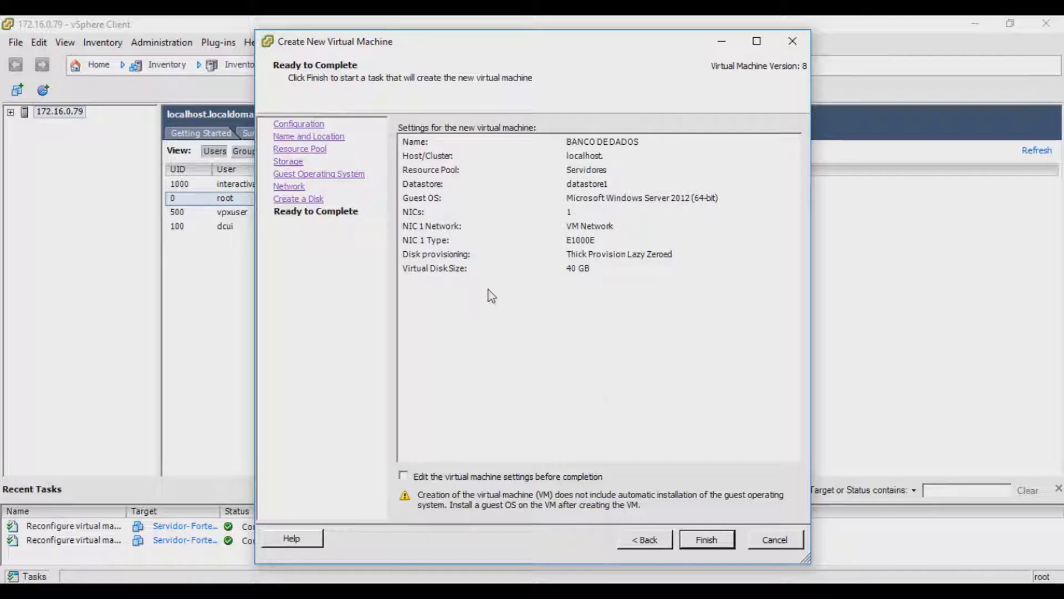
{"action": "left_click", "coordinate": [711, 541]}
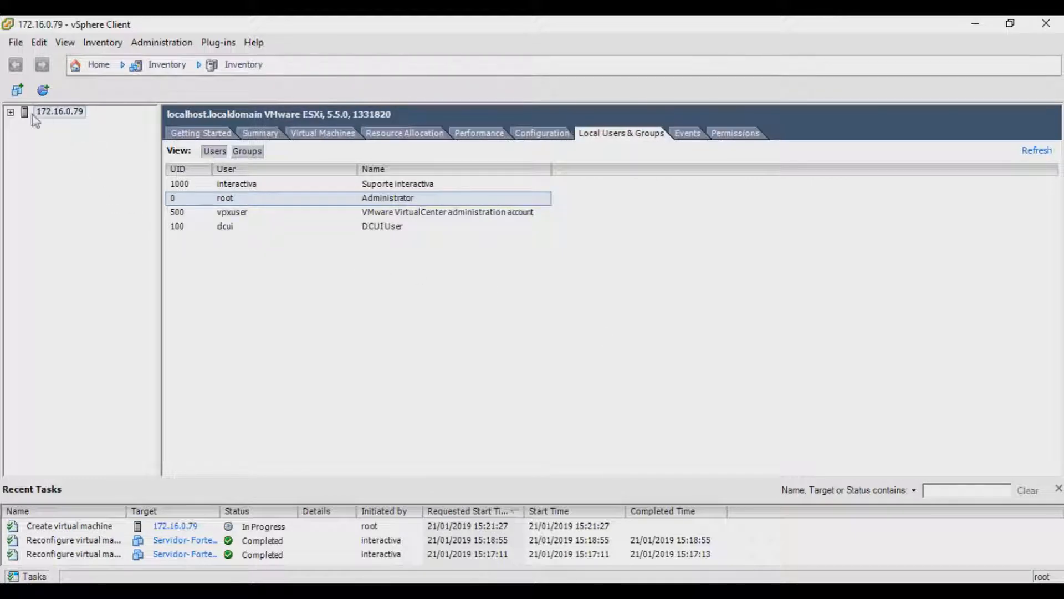
{"action": "left_click", "coordinate": [10, 112]}
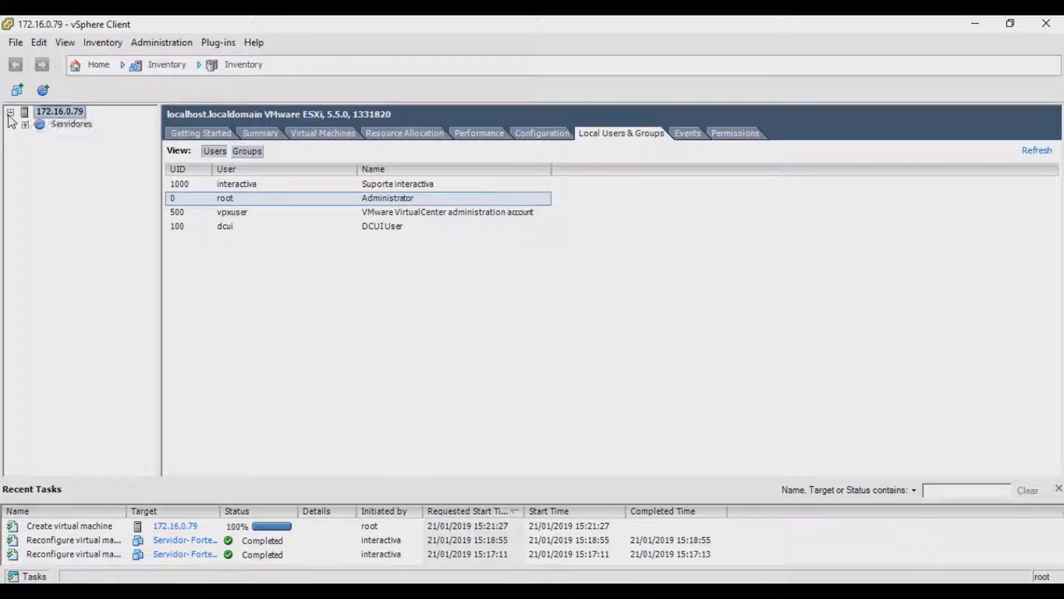
{"action": "left_click", "coordinate": [25, 124]}
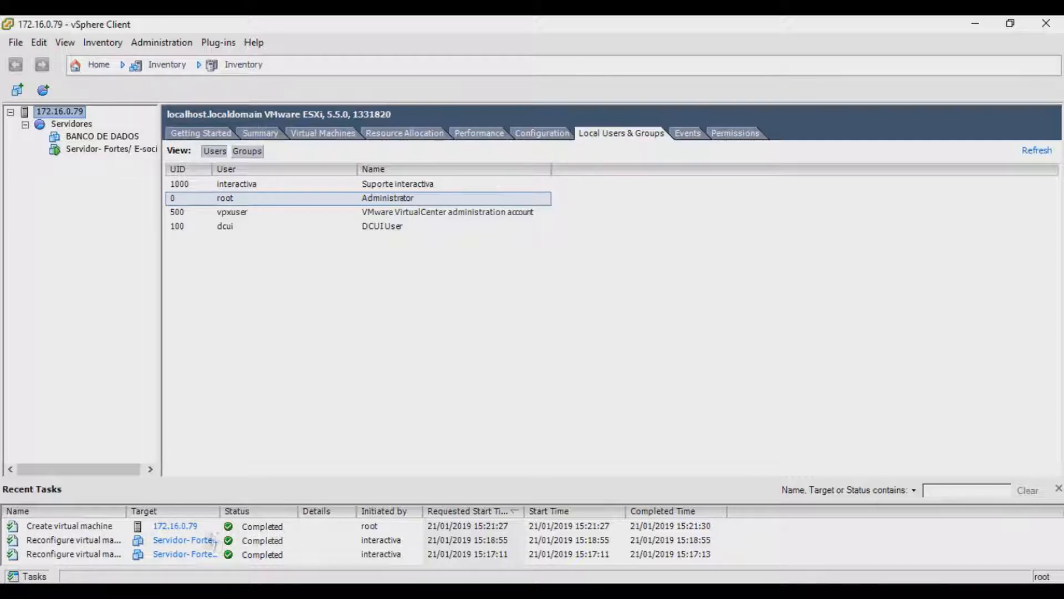
{"action": "left_click", "coordinate": [89, 137]}
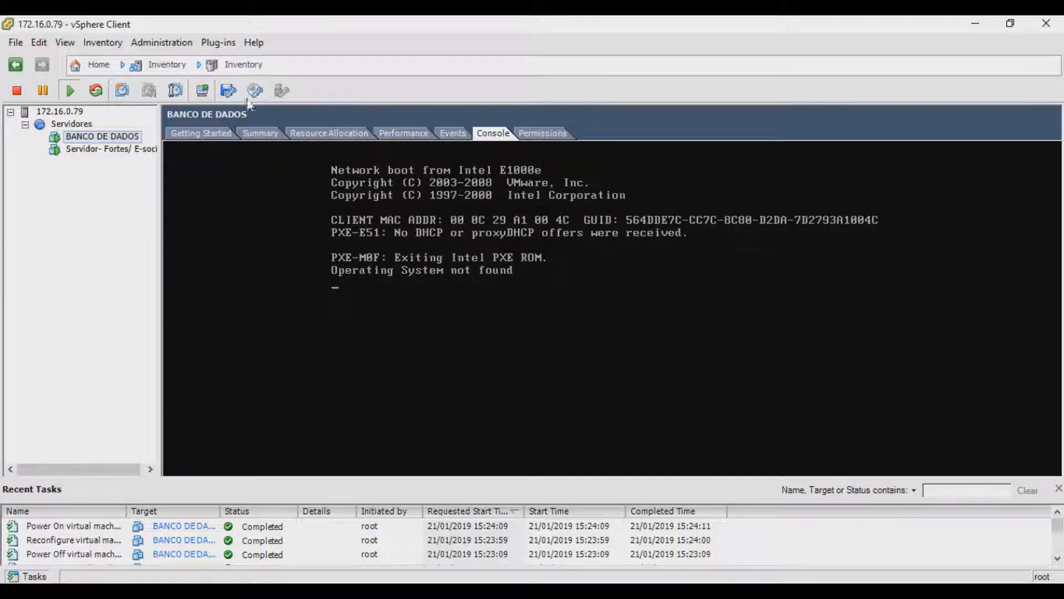
{"action": "left_click", "coordinate": [255, 90]}
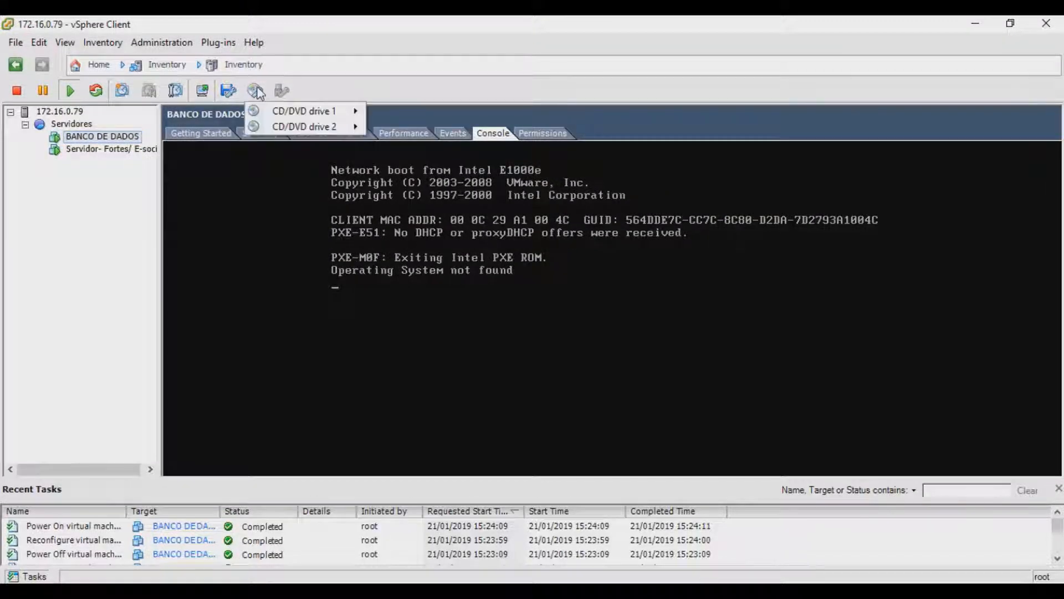
{"action": "mouse_move", "coordinate": [327, 114]}
{"action": "left_click", "coordinate": [402, 115]}
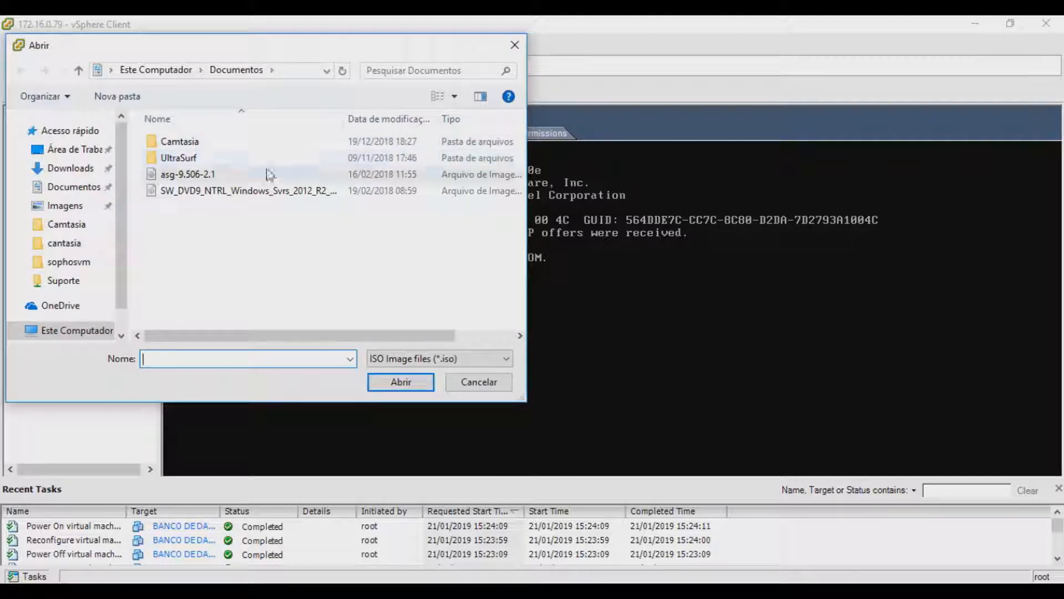
{"action": "scroll", "coordinate": [109, 277], "scroll_direction": "down", "scroll_amount": 1}
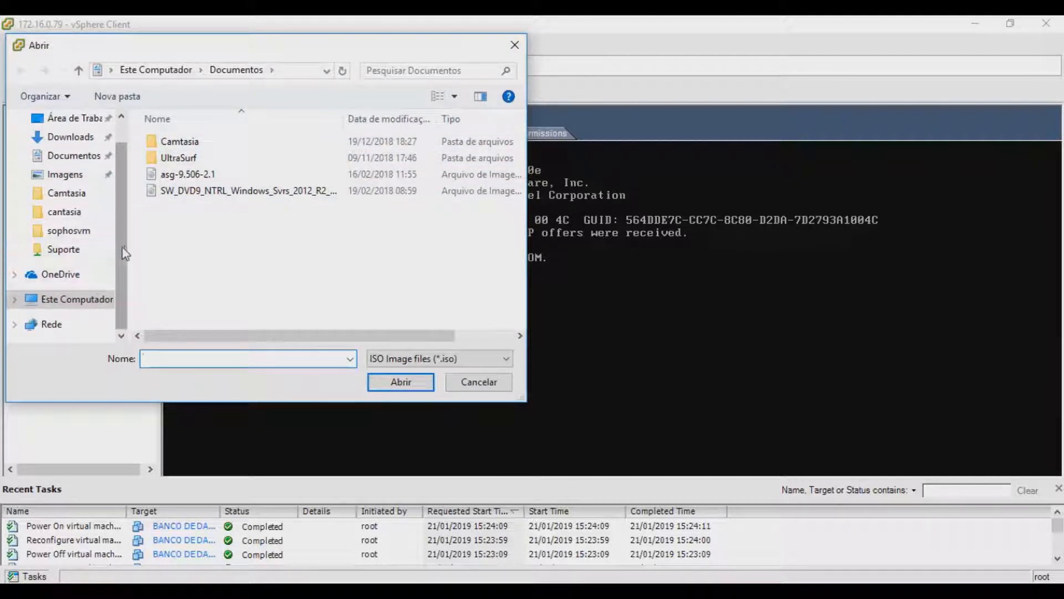
{"action": "left_click", "coordinate": [83, 299]}
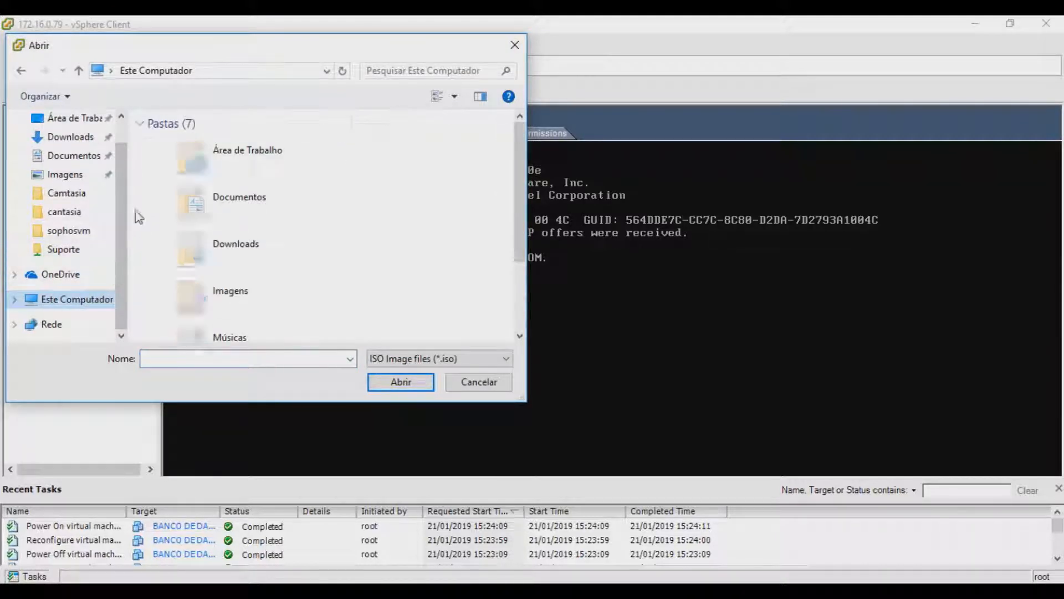
{"action": "left_click", "coordinate": [515, 46]}
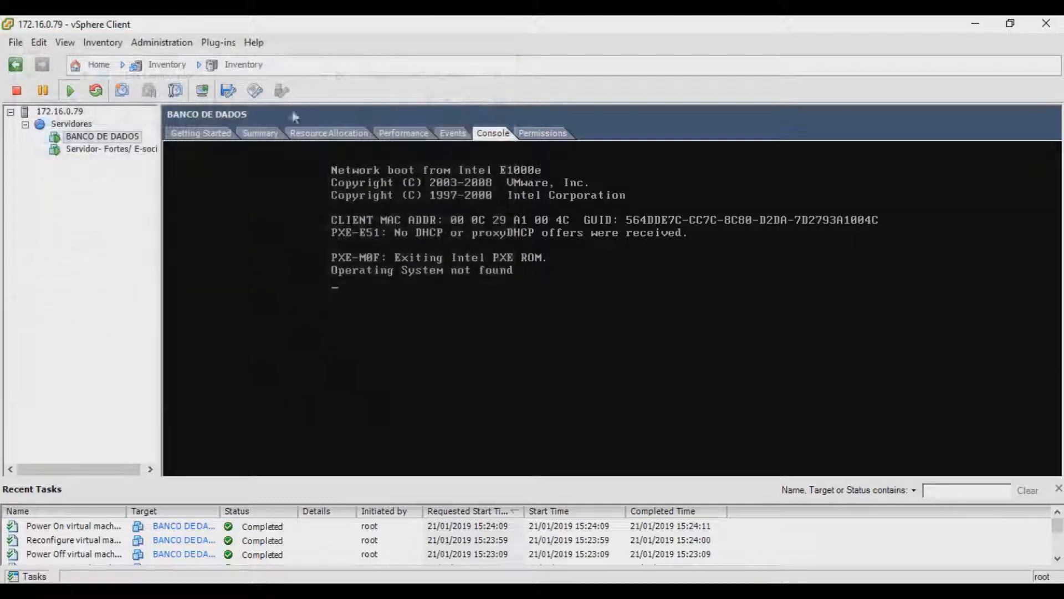
Connect CD/DVD drive 1 of BANCO DE DADOS to the host's CD-ROM device under /vmfs/devices/cdrom
{"action": "left_click", "coordinate": [258, 92]}
{"action": "mouse_move", "coordinate": [332, 111]}
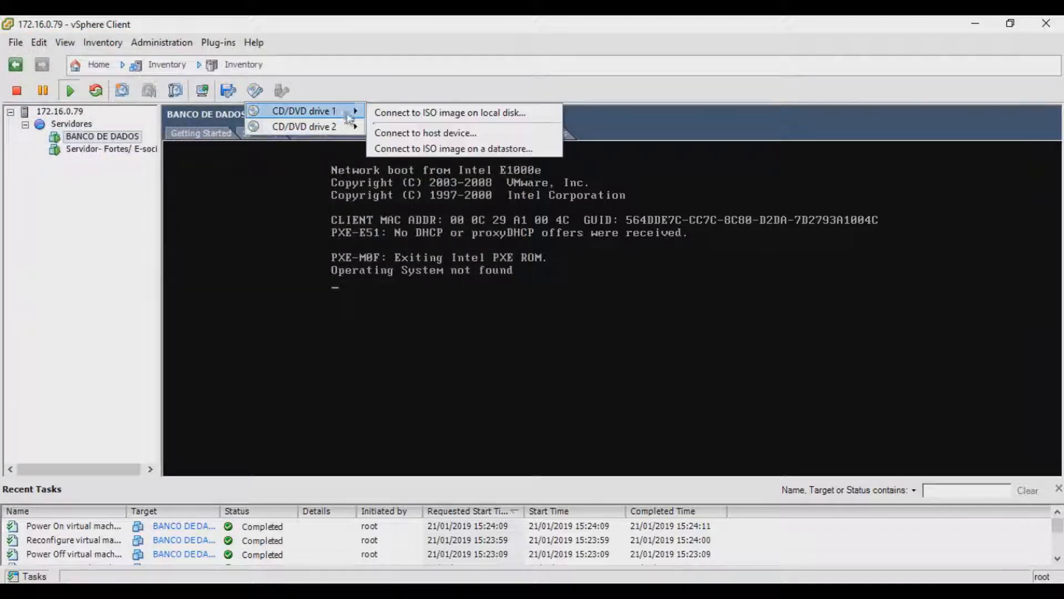
{"action": "left_click", "coordinate": [404, 132]}
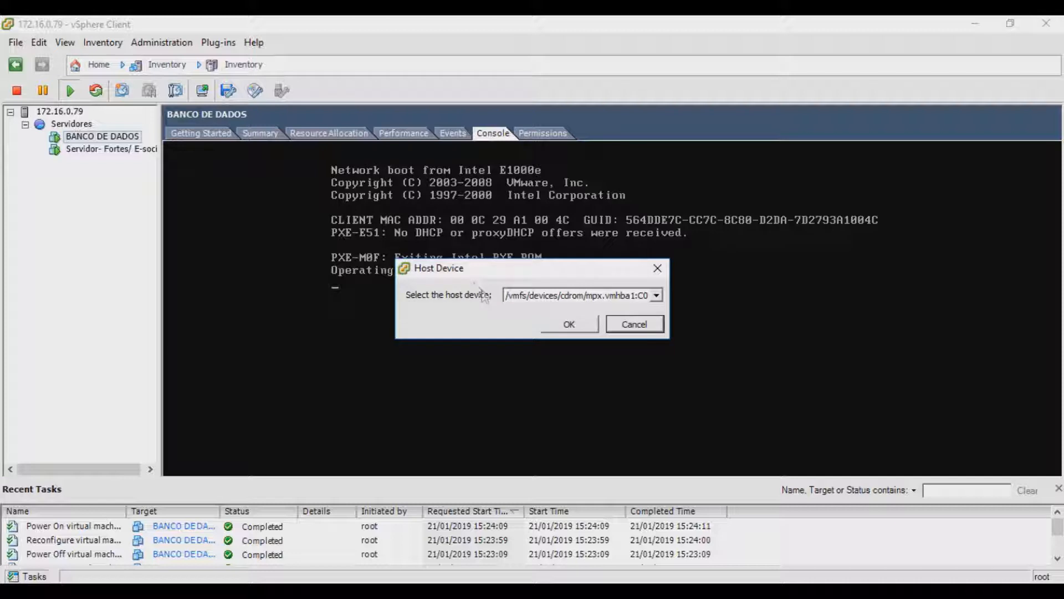
{"action": "left_click", "coordinate": [659, 297]}
{"action": "left_click", "coordinate": [659, 308]}
{"action": "left_click", "coordinate": [570, 327]}
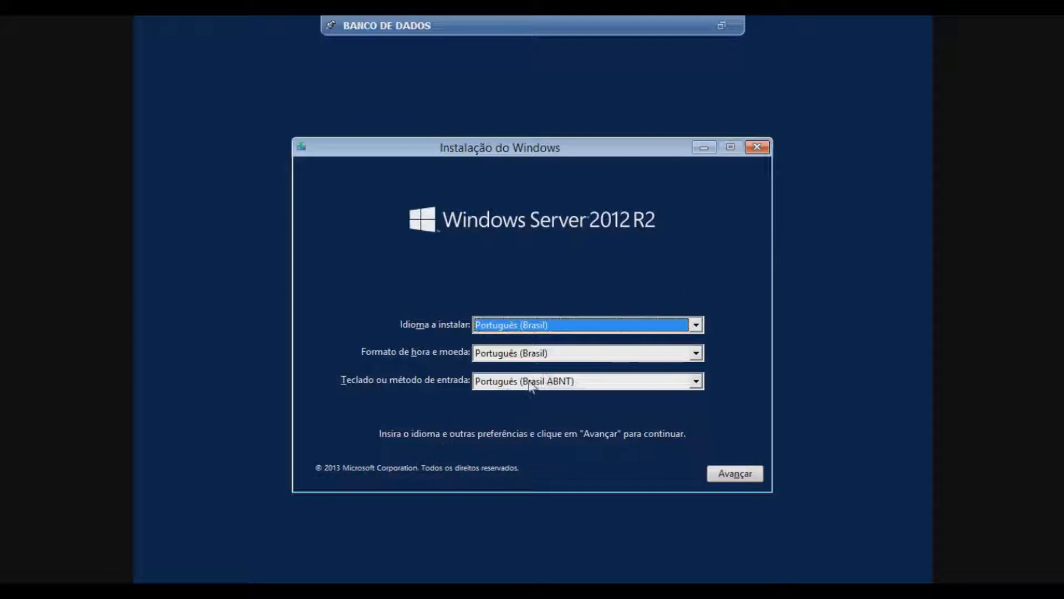
Set the Windows Server 2012 R2 setup keyboard layout to Português (Brasil ABNT2) and start the installation
{"action": "left_click", "coordinate": [537, 382]}
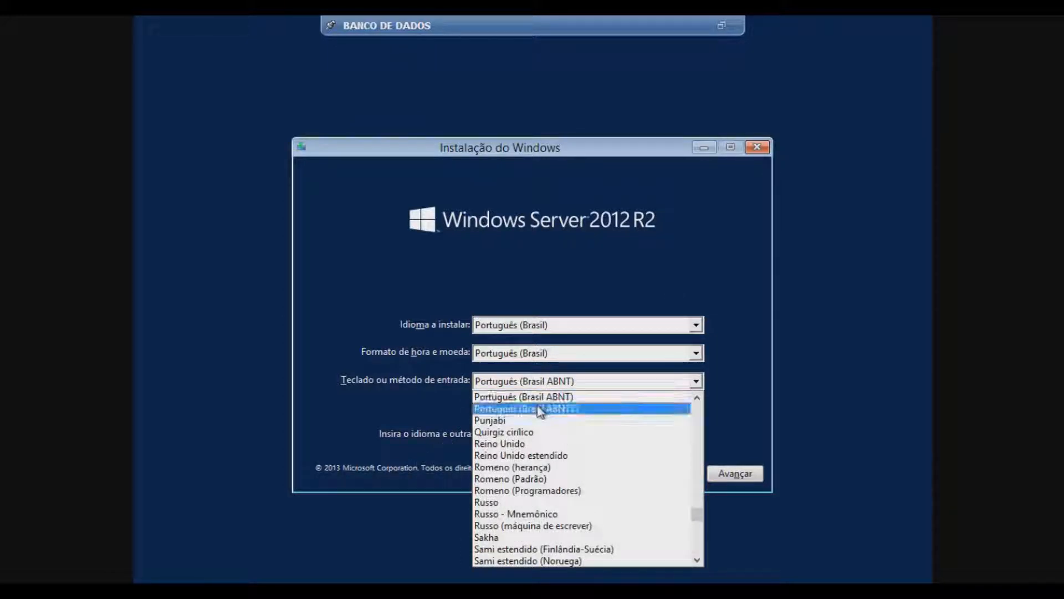
{"action": "left_click", "coordinate": [539, 410]}
{"action": "left_click", "coordinate": [737, 477]}
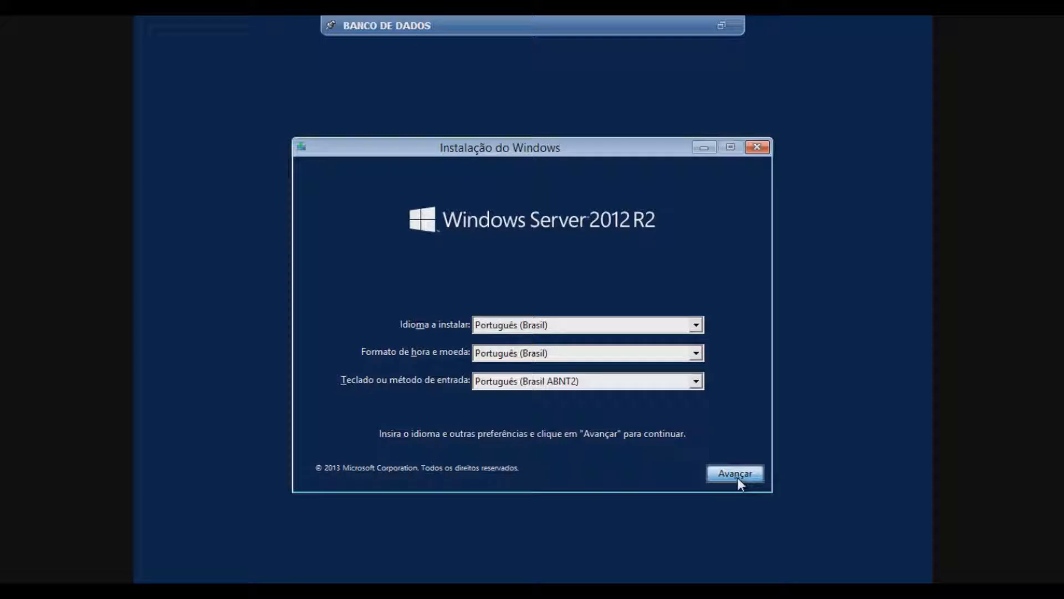
{"action": "left_click", "coordinate": [561, 322]}
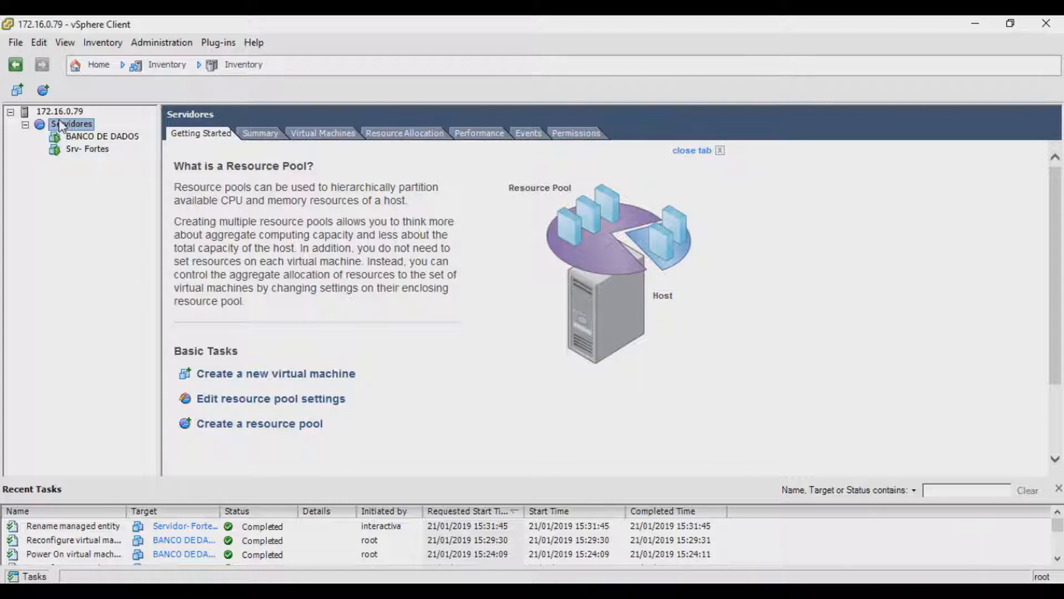
Look through the two virtual machines in the Servidores resource pool, alternating between BANCO DE DADOS and Srv- Fortes
{"action": "left_click", "coordinate": [92, 137]}
{"action": "left_click", "coordinate": [86, 150]}
{"action": "left_click", "coordinate": [89, 135]}
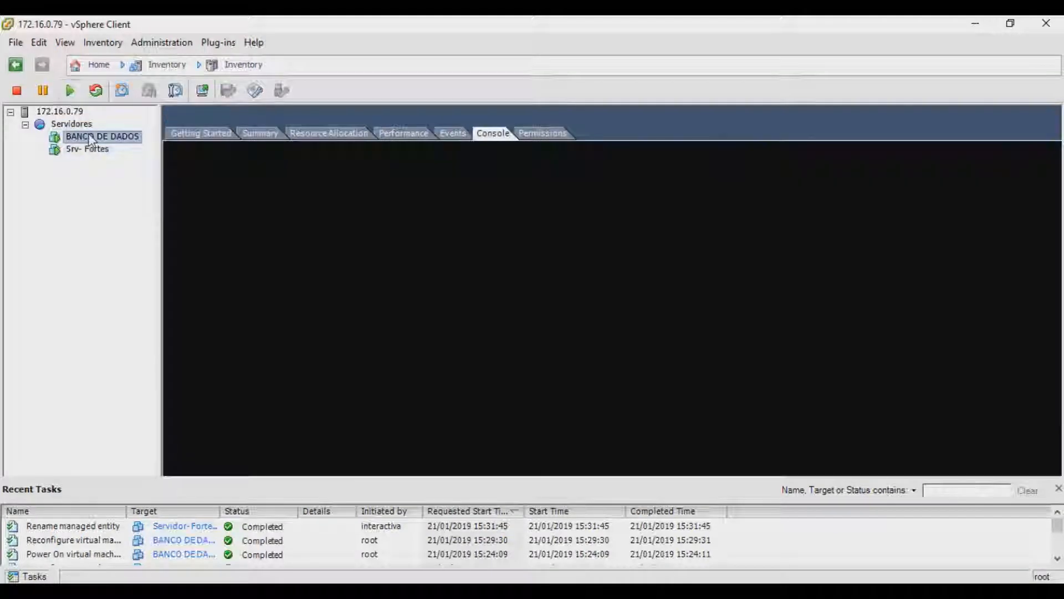
{"action": "left_click", "coordinate": [84, 150]}
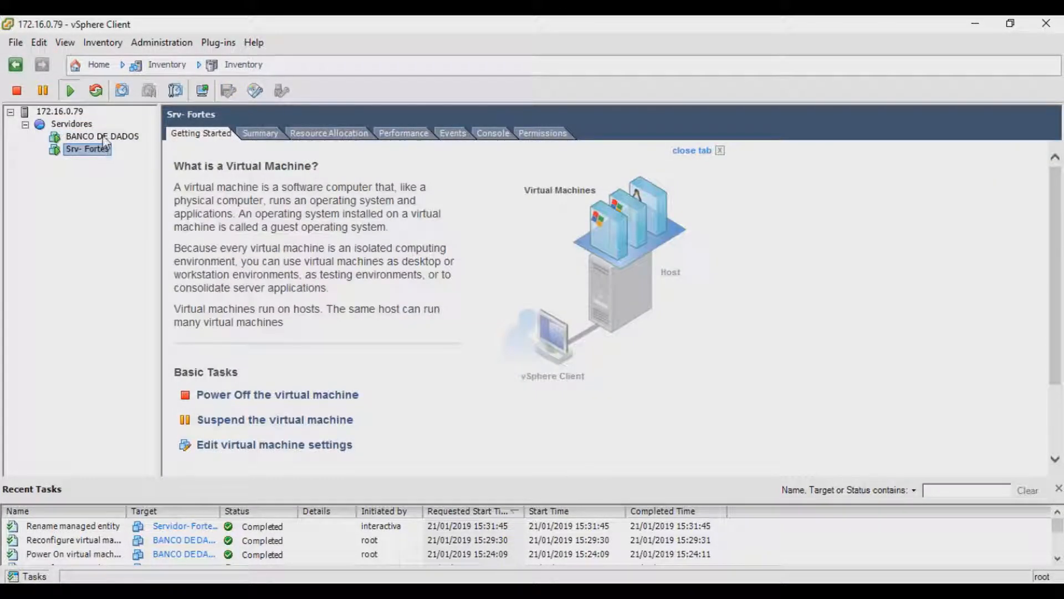
{"action": "key", "text": "Up"}
{"action": "left_click", "coordinate": [80, 150]}
{"action": "left_click", "coordinate": [82, 136]}
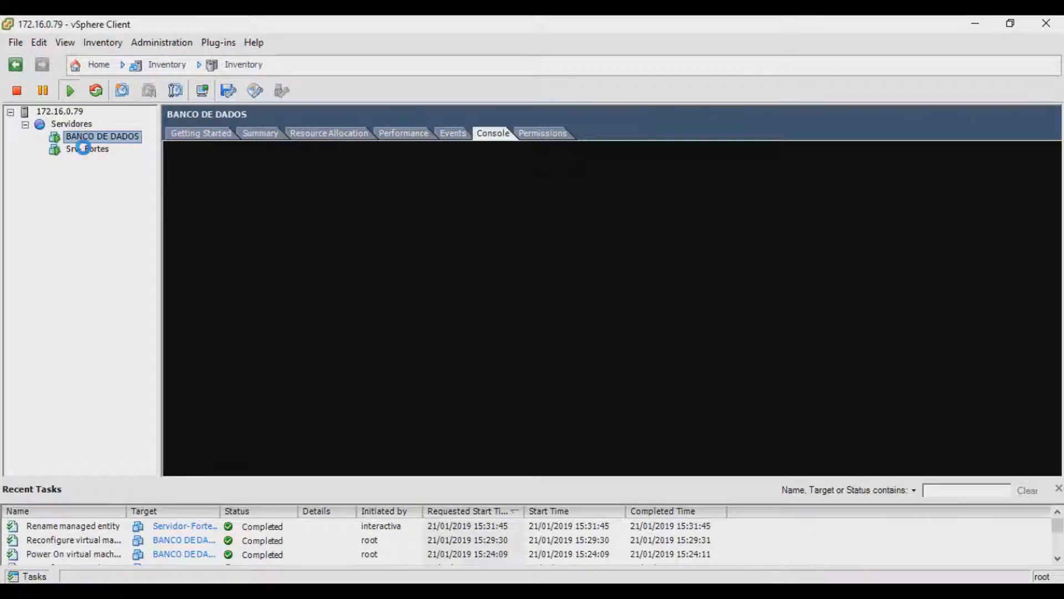
{"action": "left_click", "coordinate": [84, 148]}
{"action": "left_click", "coordinate": [84, 138]}
{"action": "left_click", "coordinate": [84, 147]}
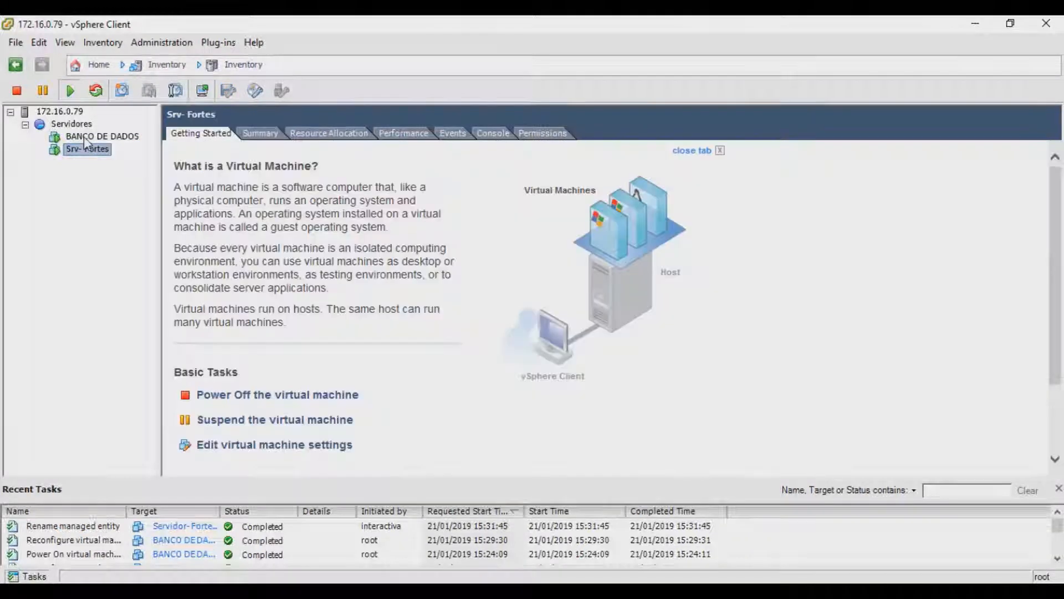
{"action": "left_click", "coordinate": [85, 137]}
View the console of the Srv- Fortes virtual machine and return to BANCO DE DADOS
{"action": "left_click", "coordinate": [90, 149]}
{"action": "left_click", "coordinate": [493, 133]}
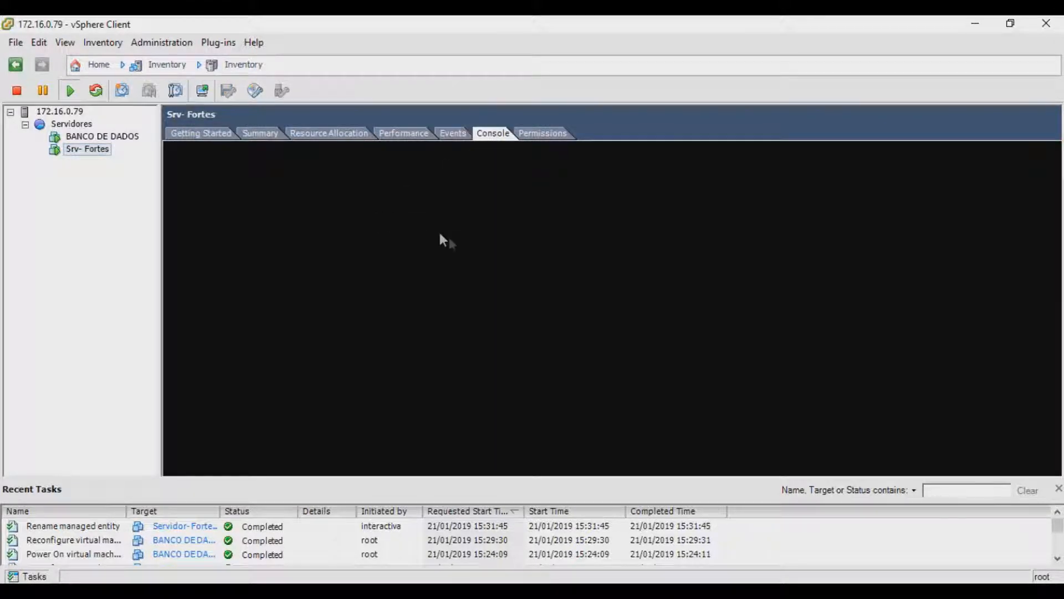
{"action": "left_click", "coordinate": [133, 139]}
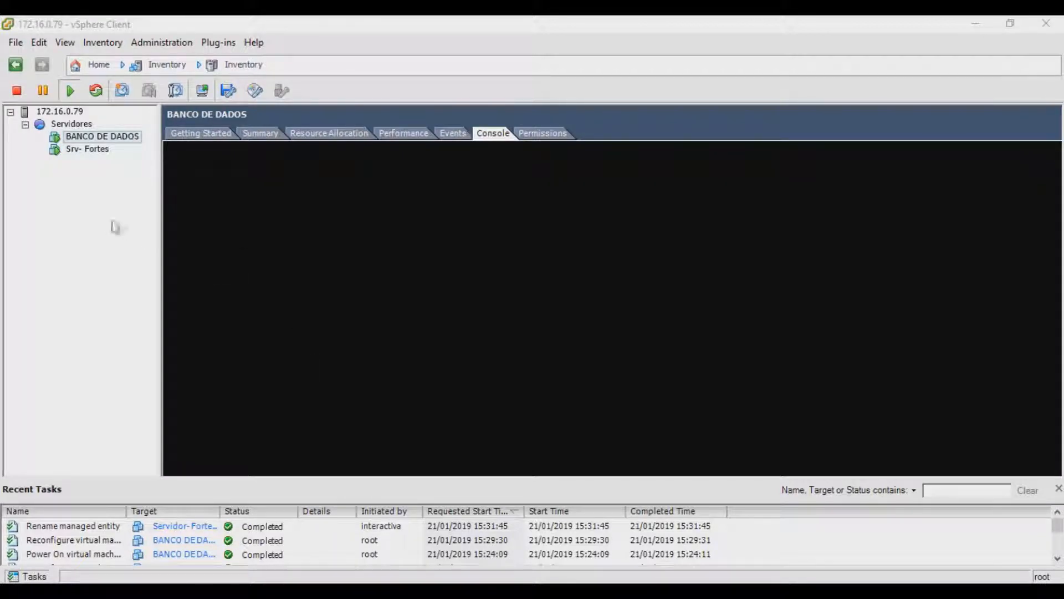
Collapse and re-expand the Servidores resource pool and view the console of BANCO DE DADOS
{"action": "left_click", "coordinate": [24, 126]}
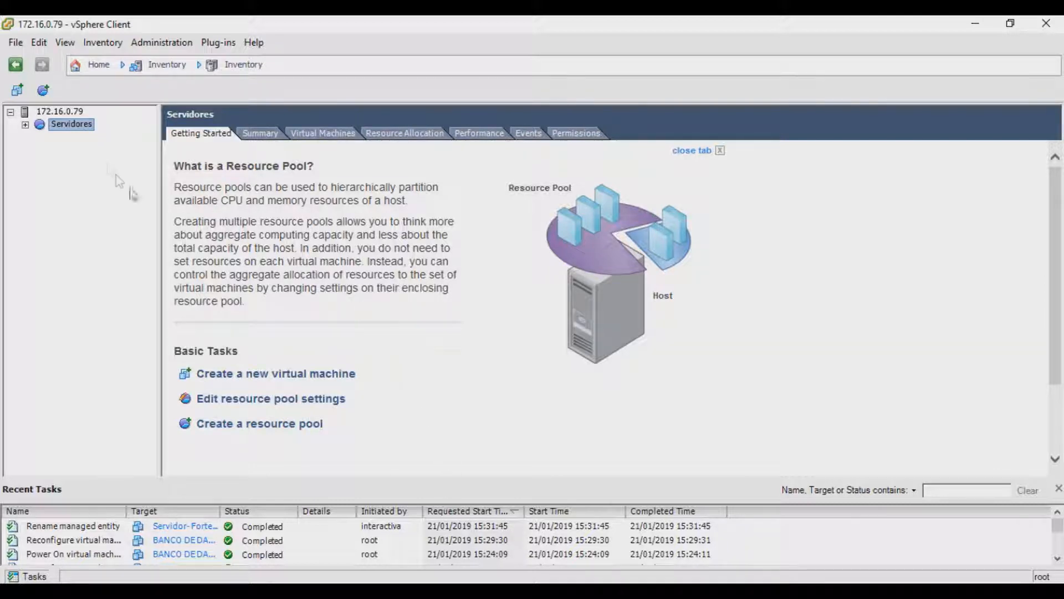
{"action": "left_click", "coordinate": [25, 126]}
{"action": "left_click", "coordinate": [83, 136]}
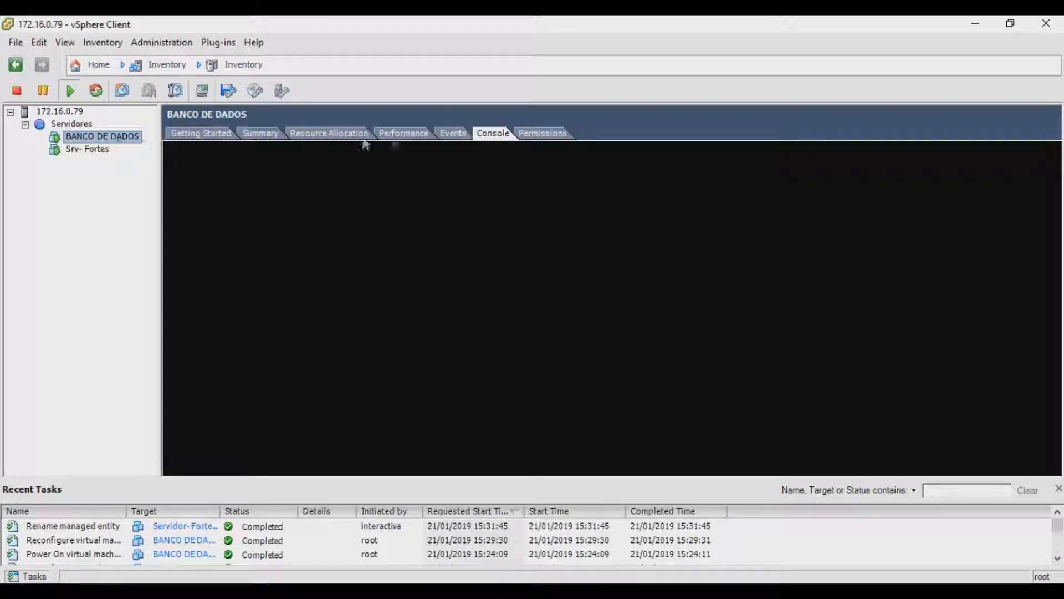
{"action": "left_click", "coordinate": [514, 192]}
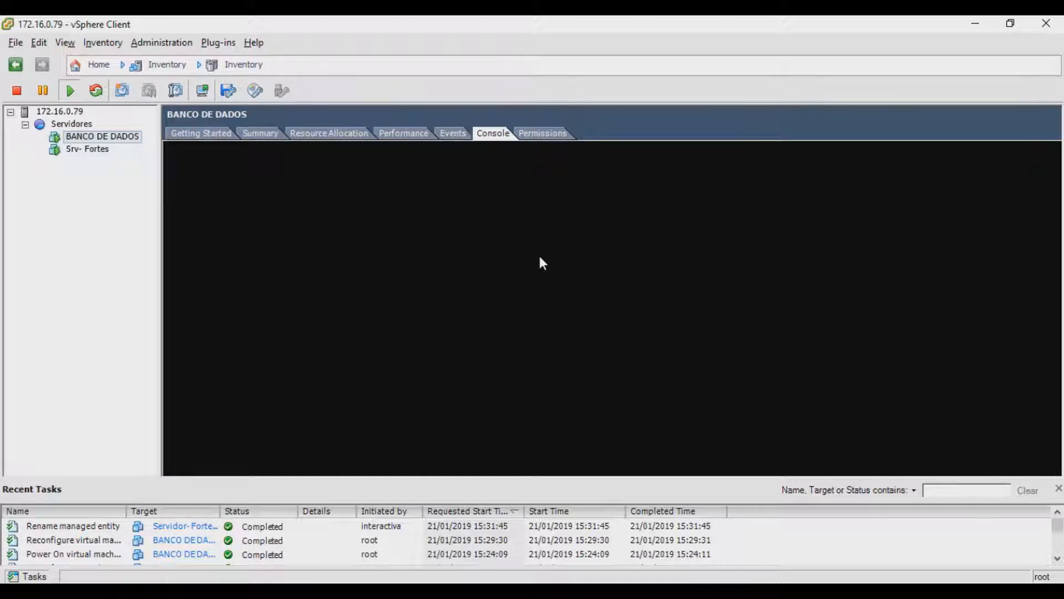
{"action": "left_click", "coordinate": [106, 138]}
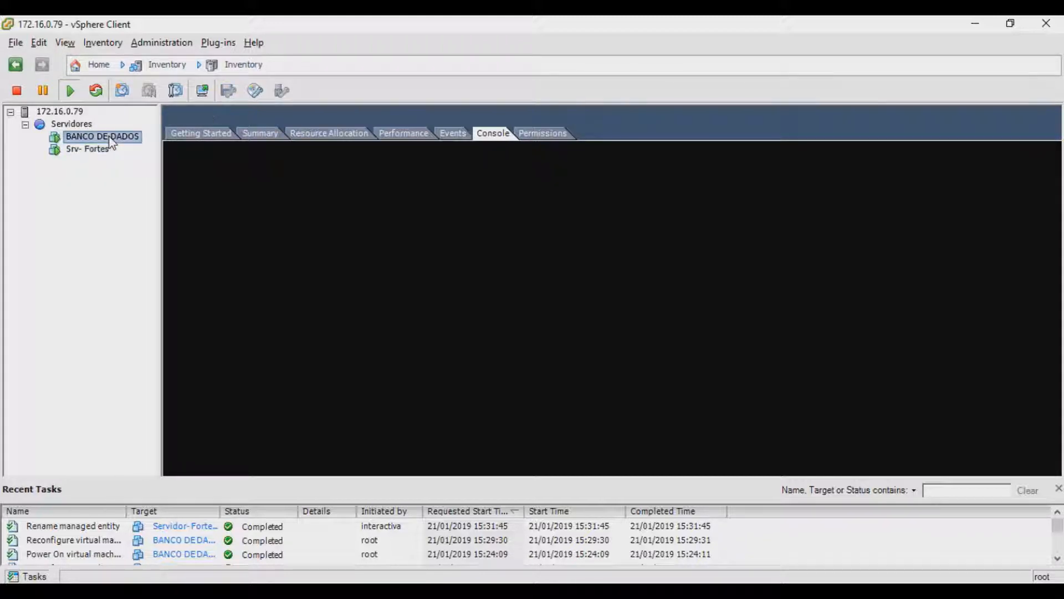